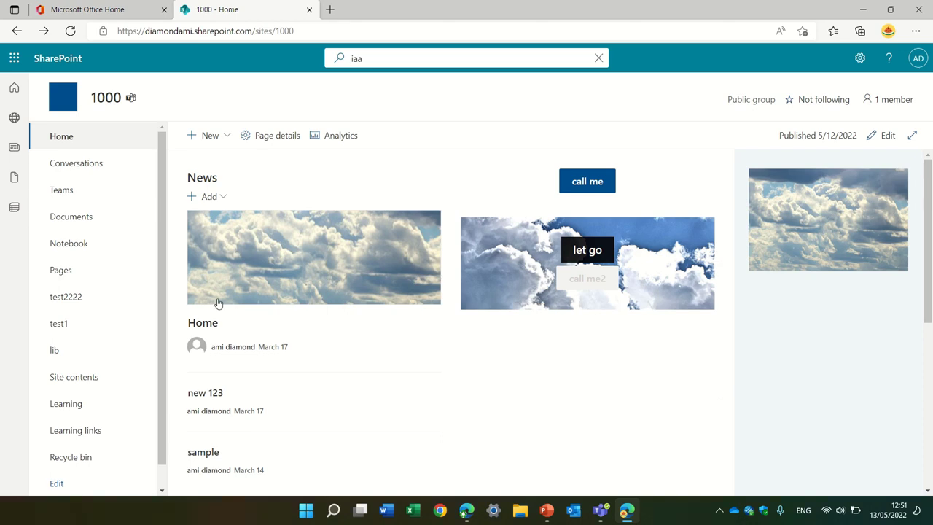
Go from the Documents library to the test1 list showing items dddd and ssss
click(80, 217)
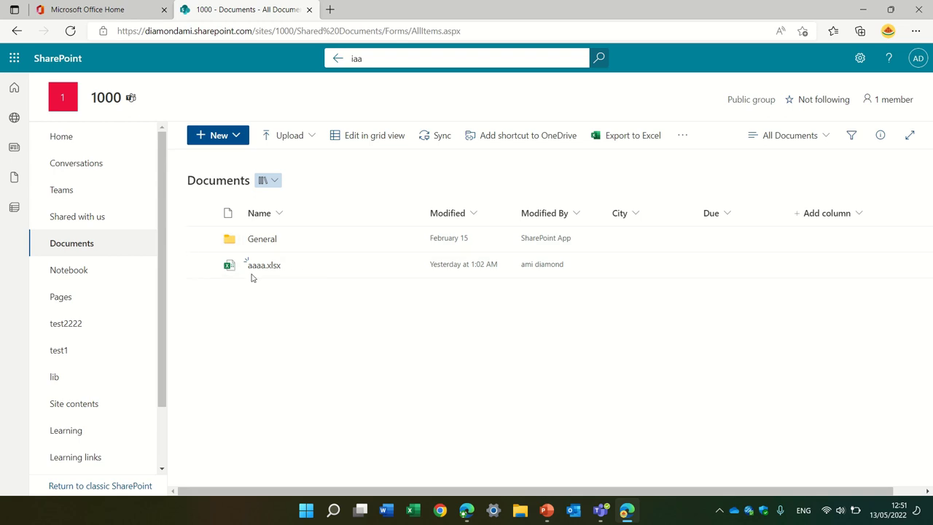
mouse_move(253, 271)
click(97, 353)
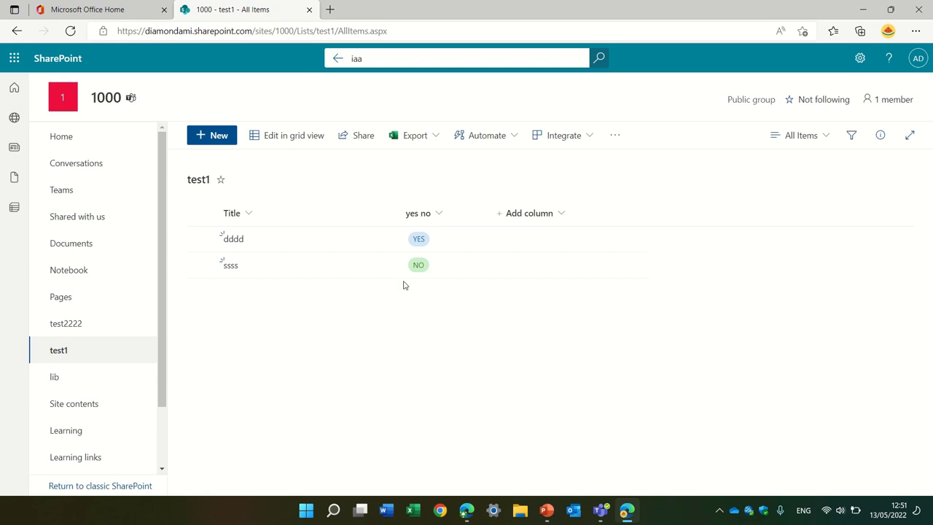
click(217, 134)
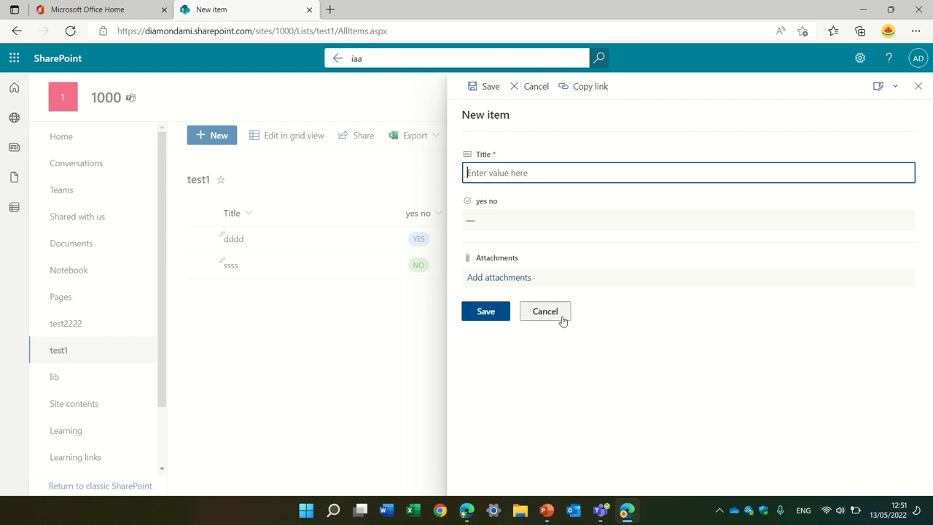
click(561, 317)
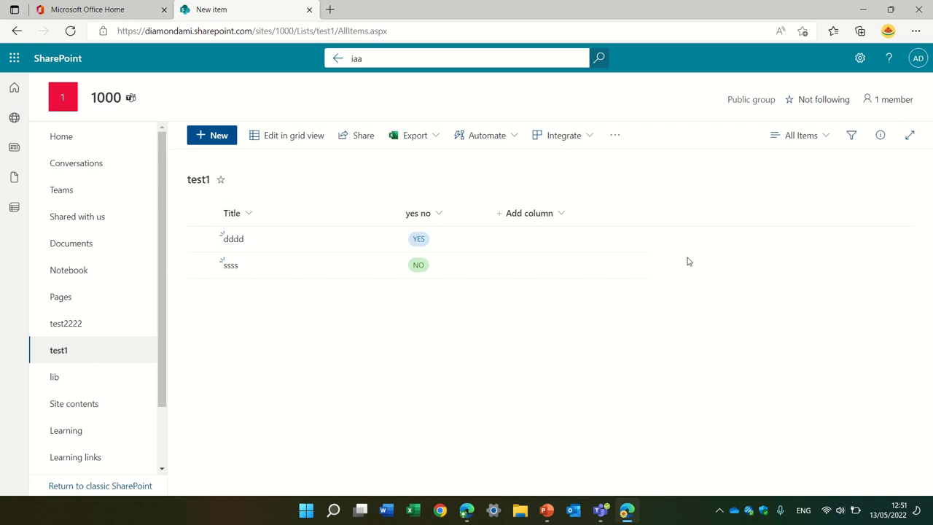
click(76, 243)
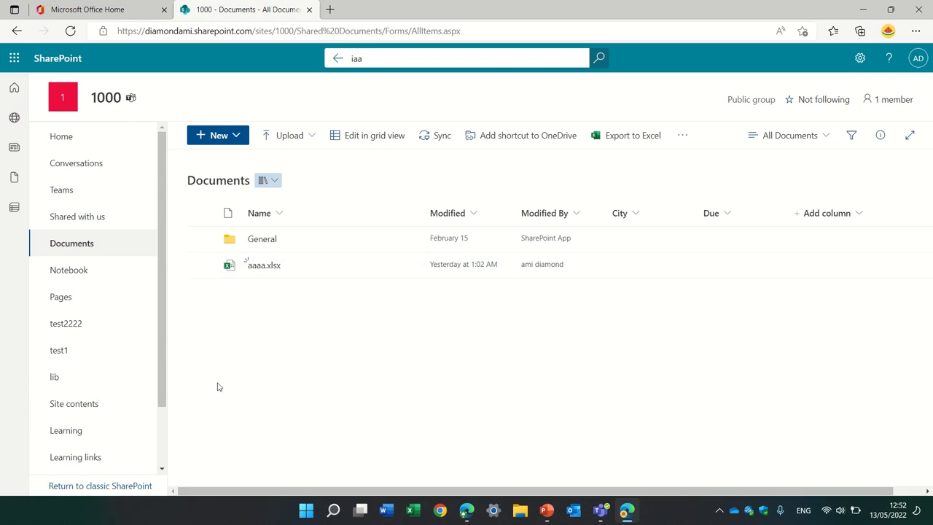
click(69, 355)
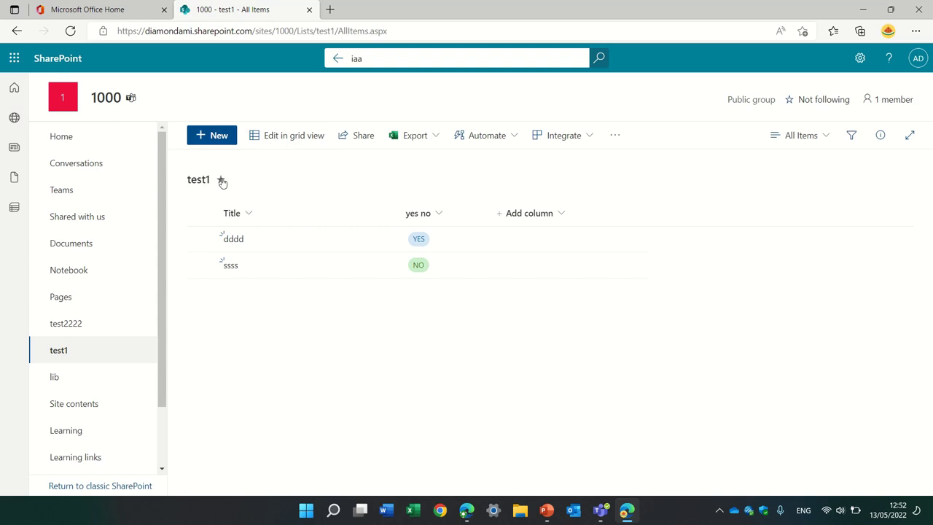
click(219, 142)
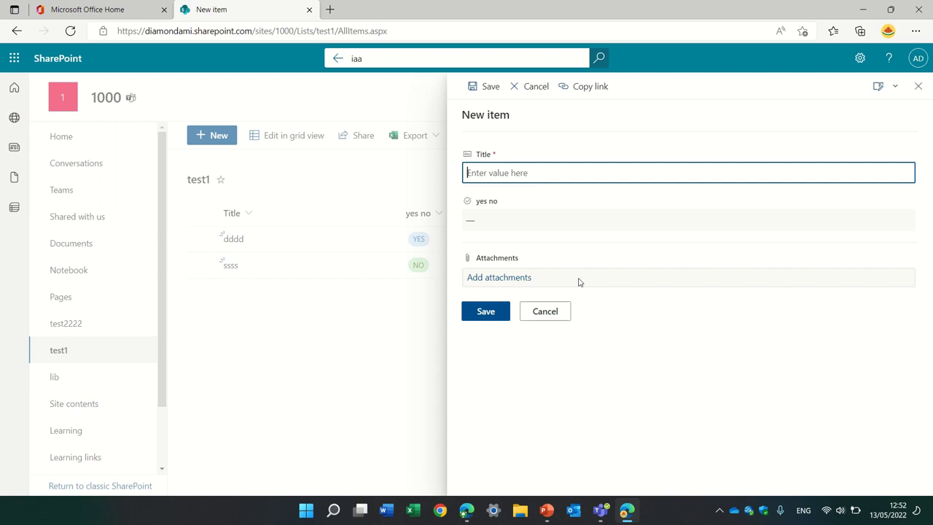
click(546, 311)
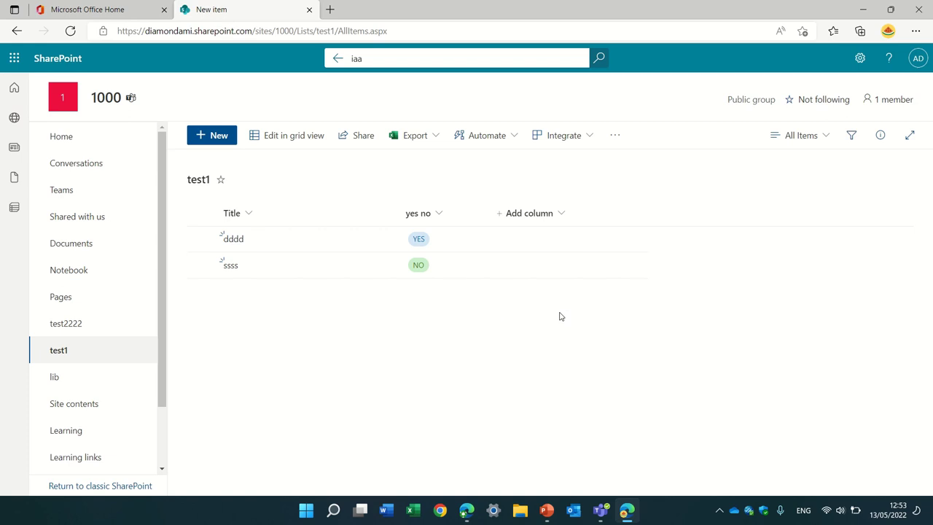
Open the ssss item's kamat.xlsx attachment, enter sssss in cell C5, and close the workbook
click(230, 266)
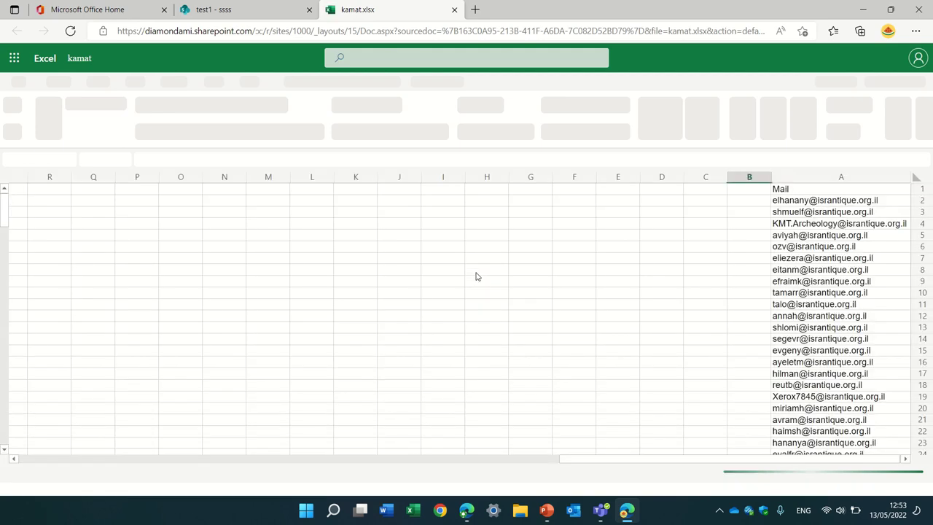
click(686, 232)
text(sssss)
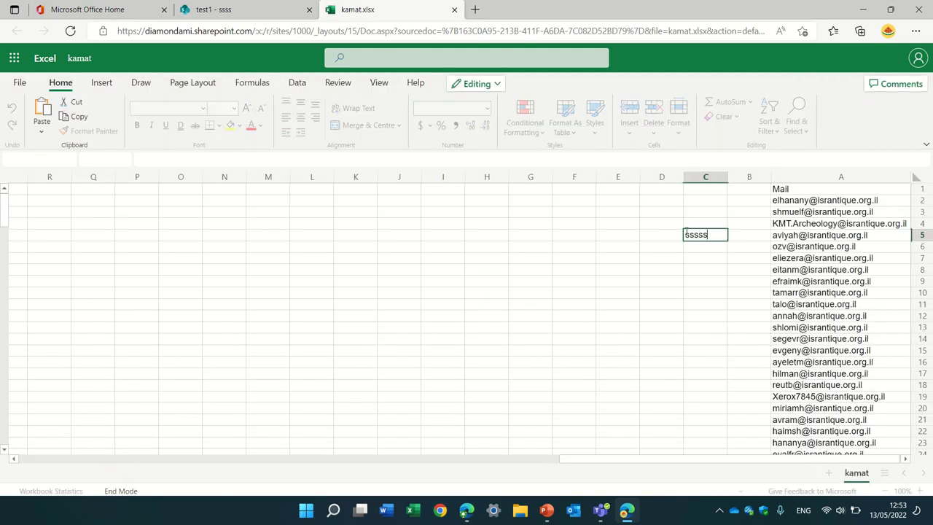
click(648, 266)
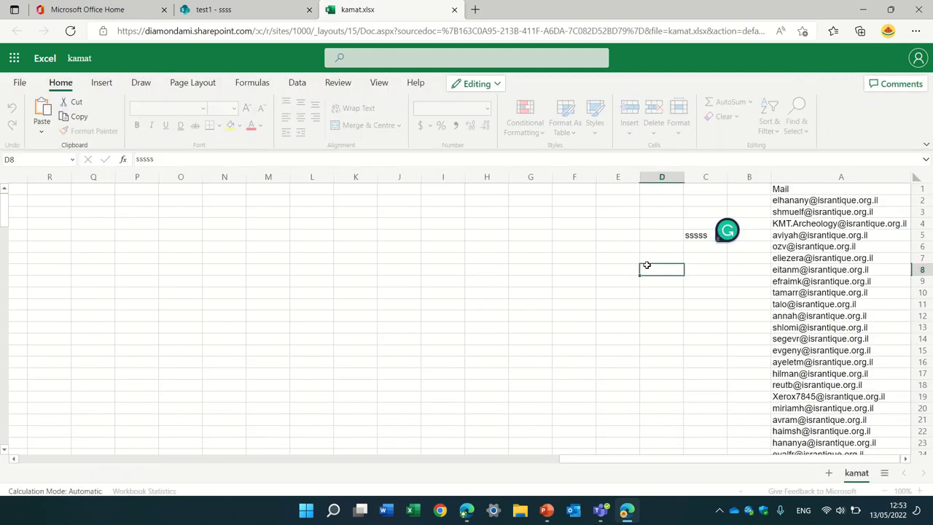
click(455, 10)
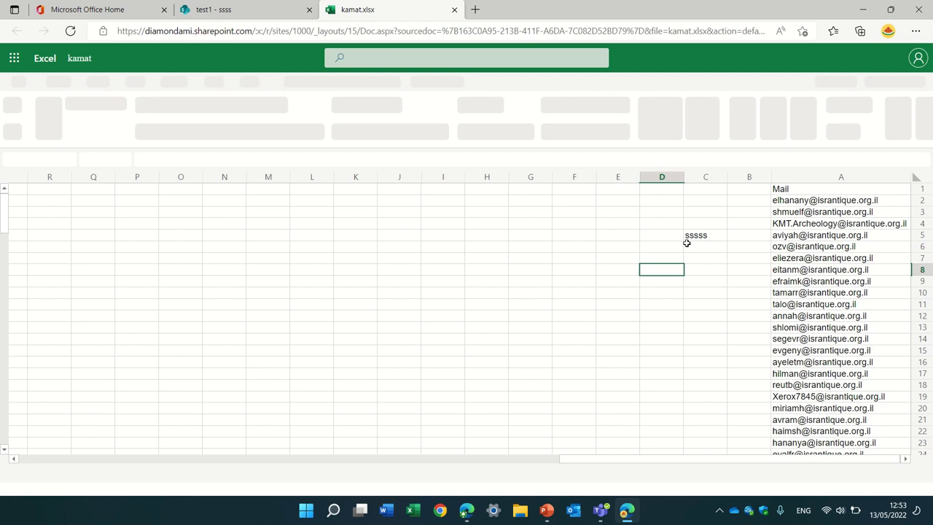
click(699, 235)
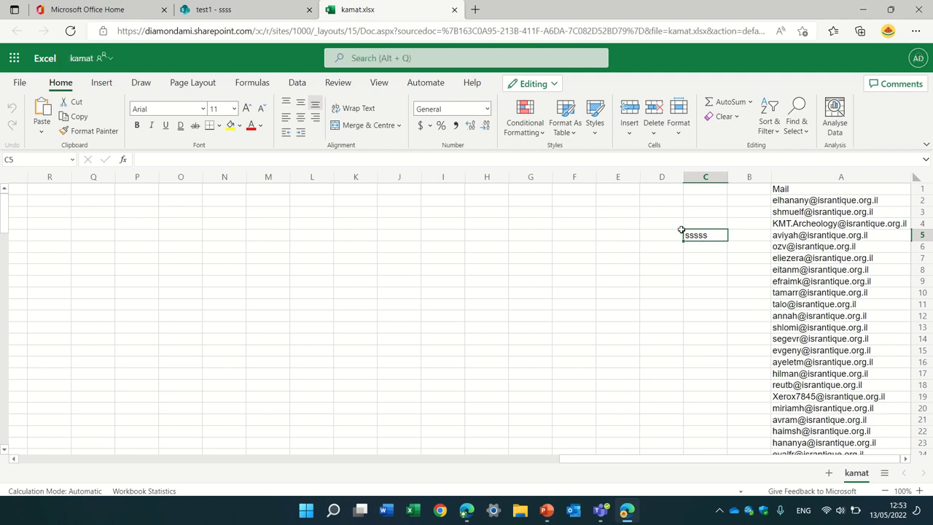
click(453, 11)
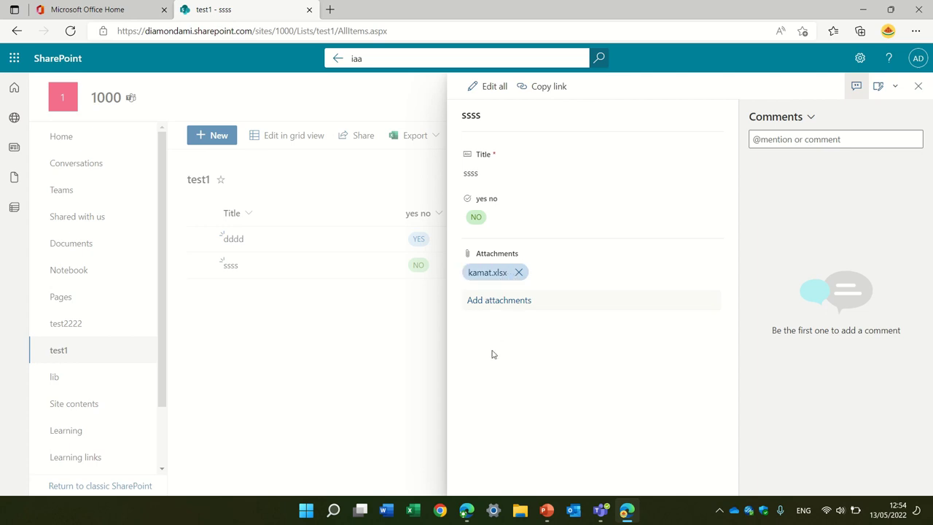
Delete the kamat.xlsx attachment from the ssss item, confirming the deletion
click(518, 274)
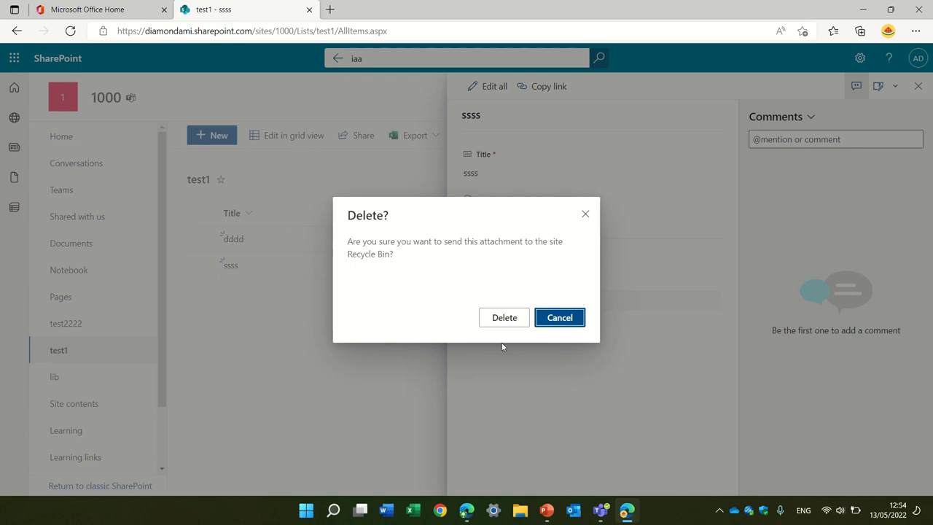
click(567, 323)
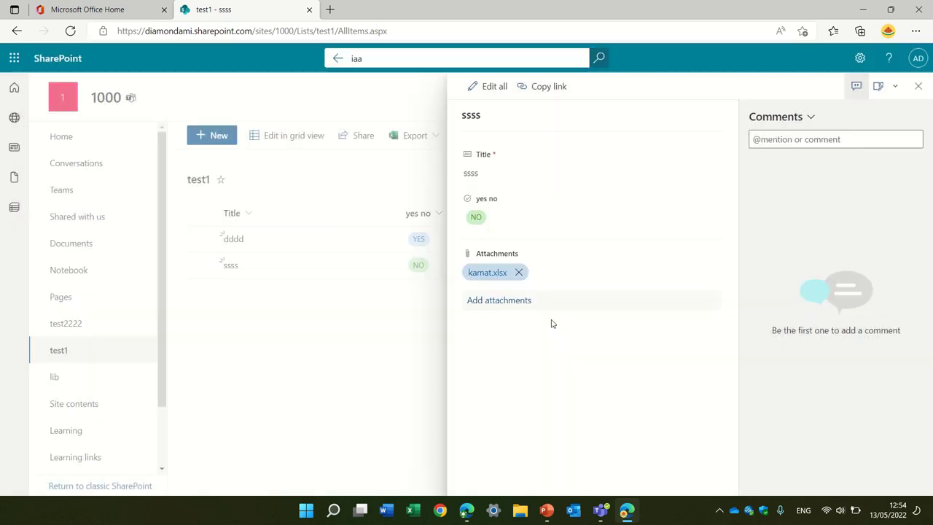
click(520, 272)
click(501, 320)
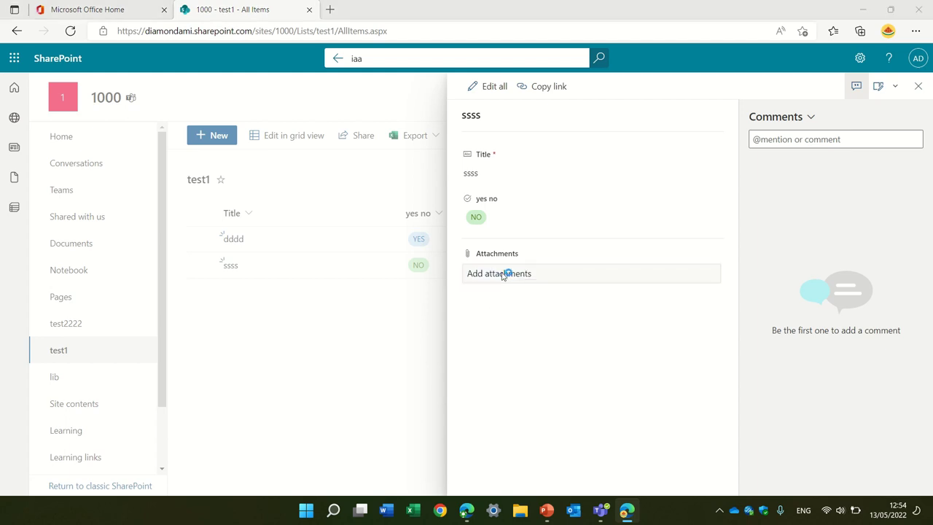
Attach a_8597_2.pdf from Downloads to the ssss item and close the PDF preview
click(501, 274)
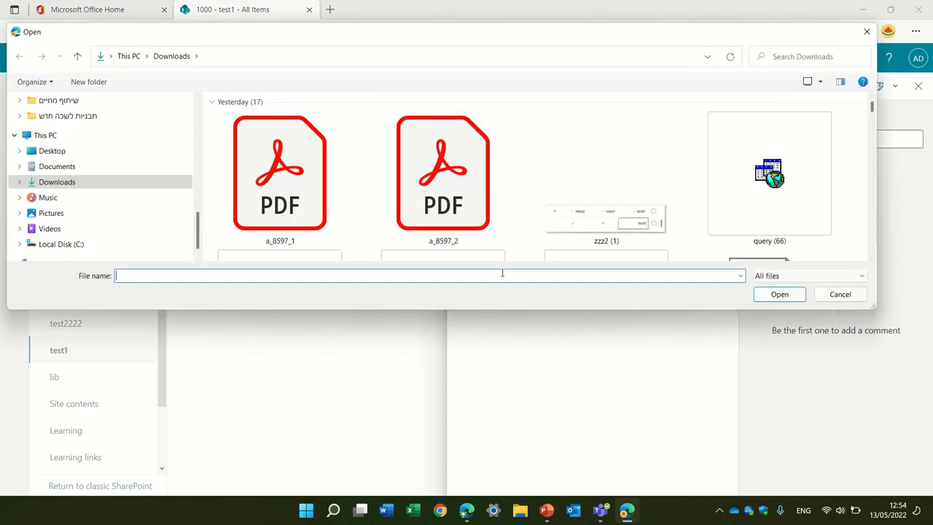
click(434, 206)
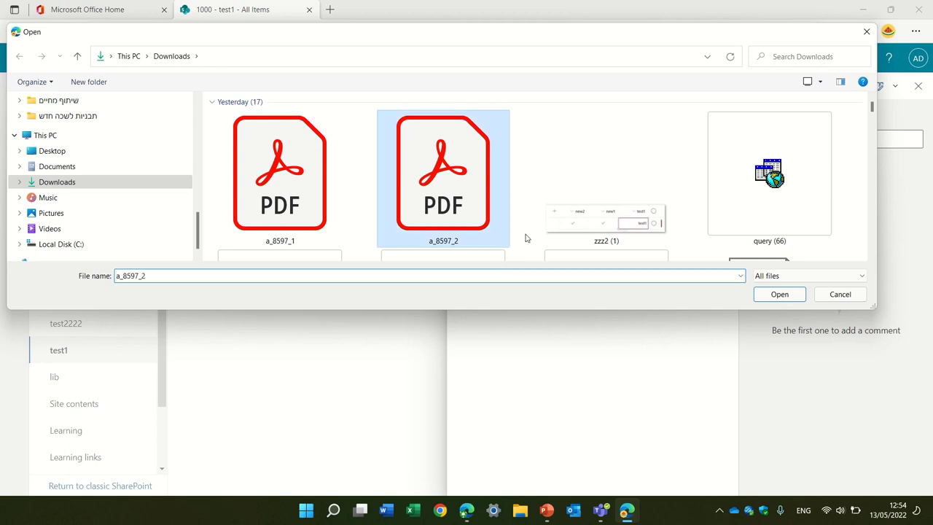
click(762, 292)
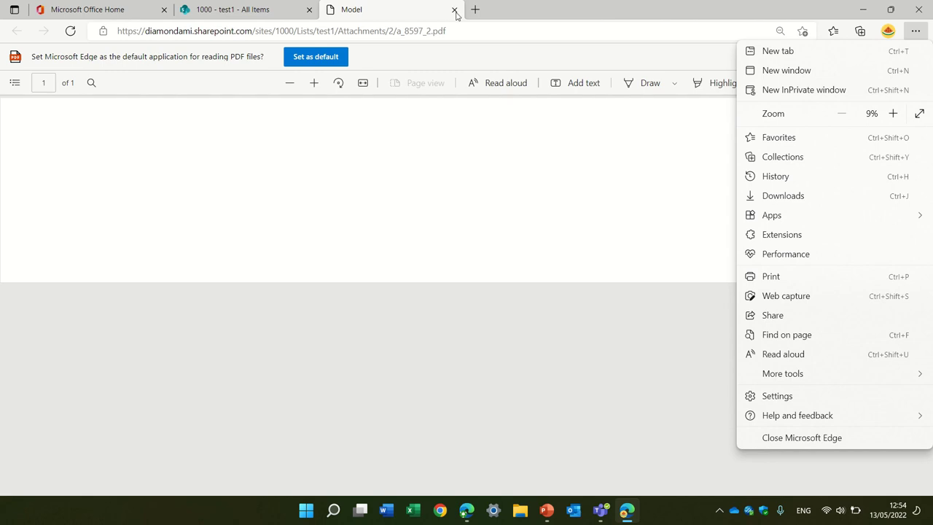
click(454, 11)
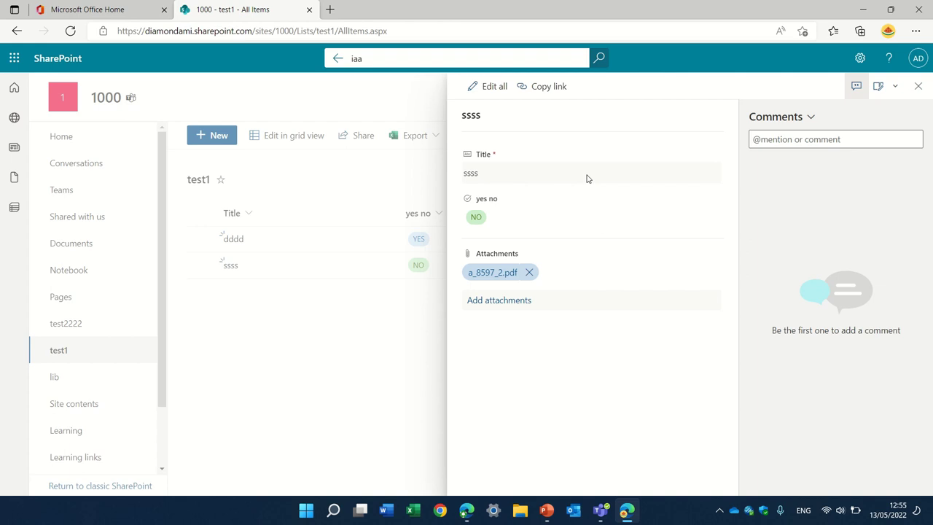
Add a Hyperlink column named Path file to test1, then switch to the Documents library
click(917, 86)
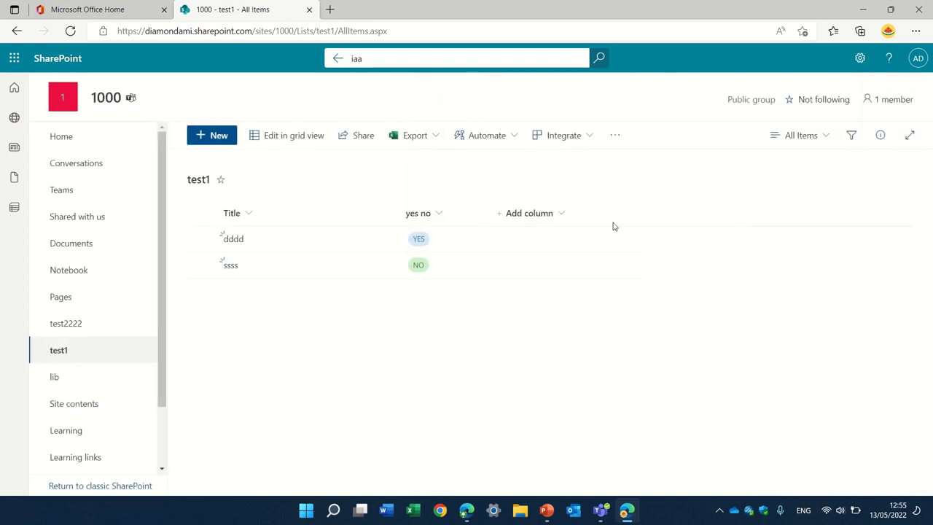
click(532, 219)
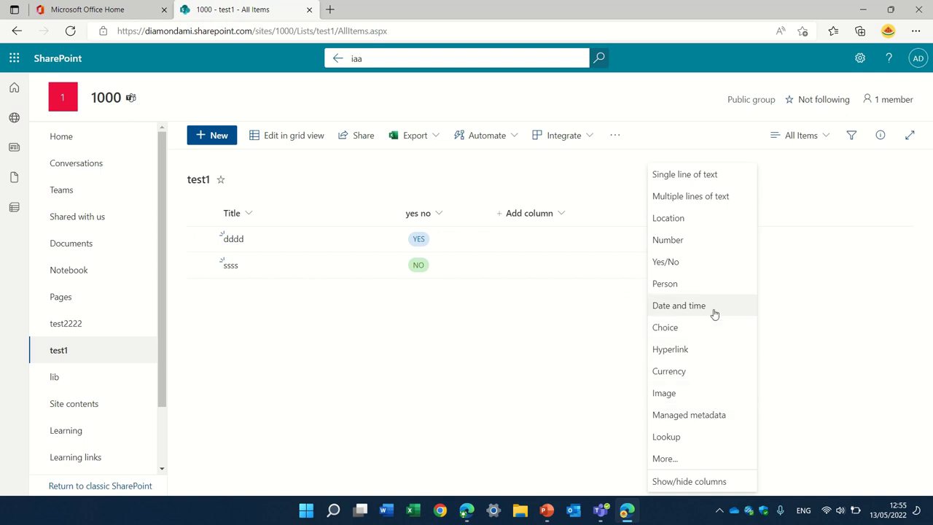
click(706, 353)
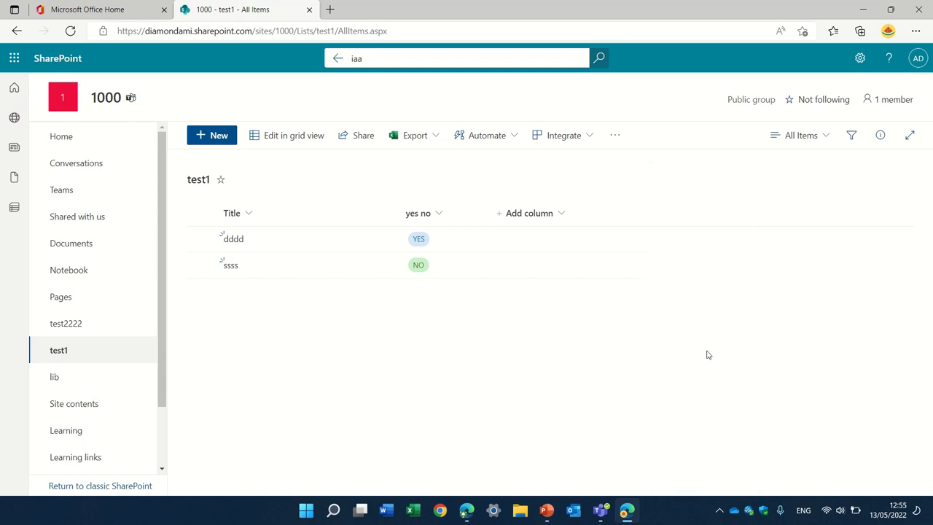
text(F)
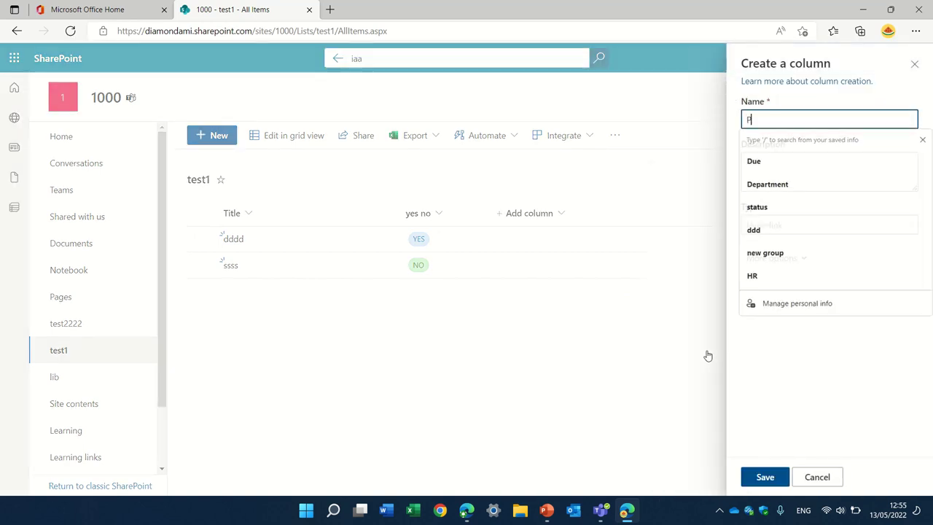
text(ath file)
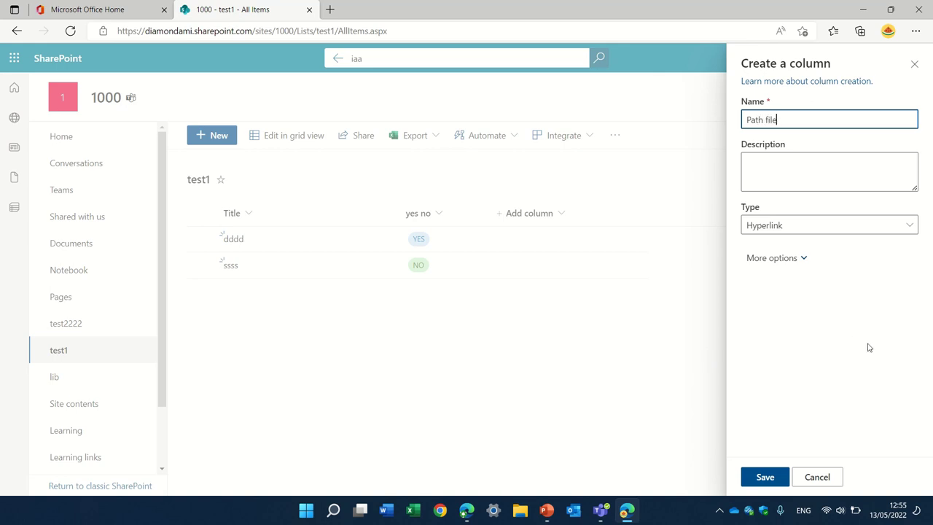
click(765, 478)
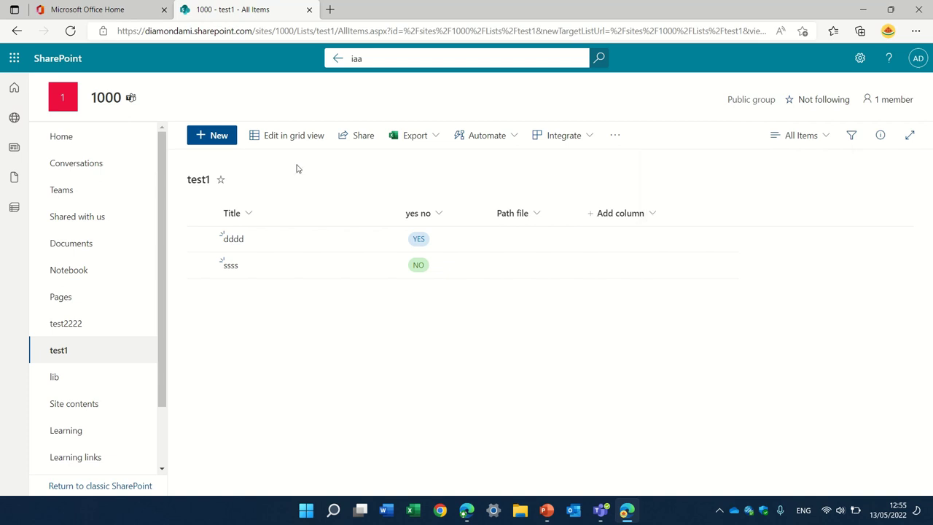
click(83, 245)
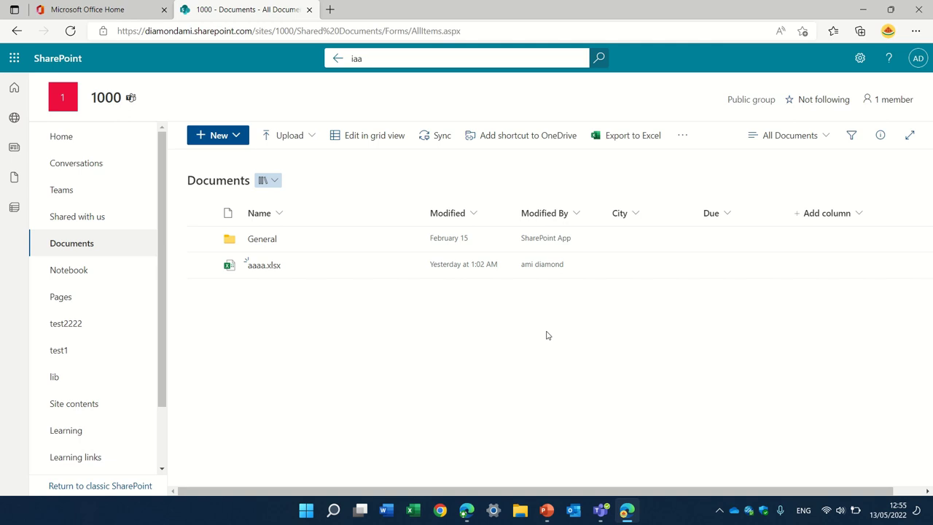
Copy a sharing link to aaaa.xlsx from its actions menu
click(407, 267)
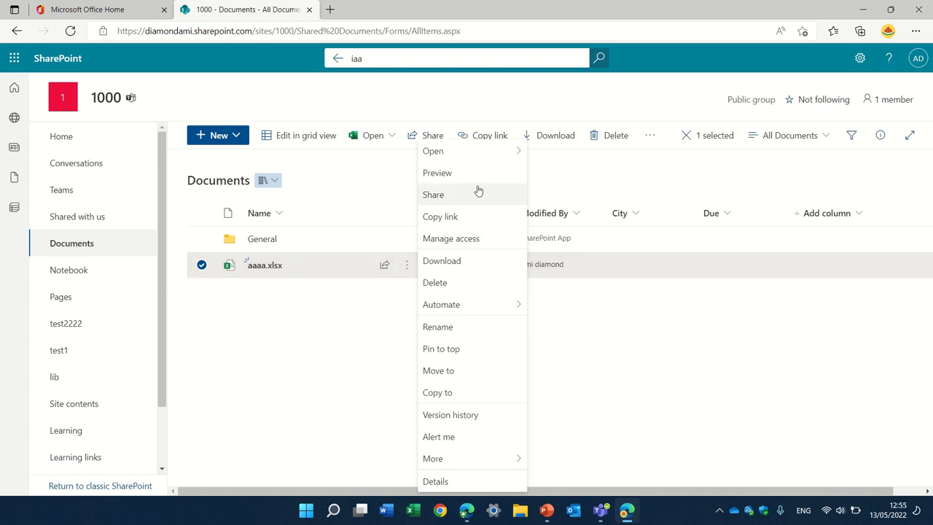
click(502, 217)
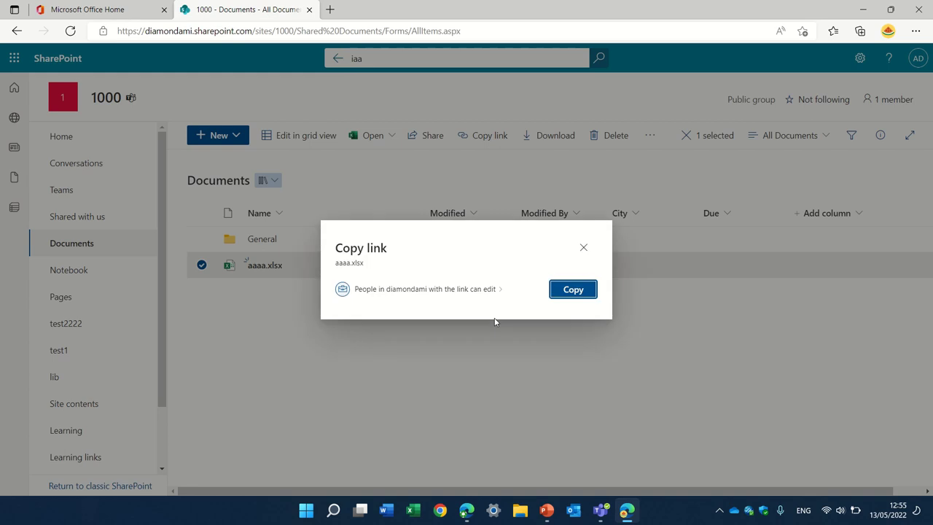
click(572, 289)
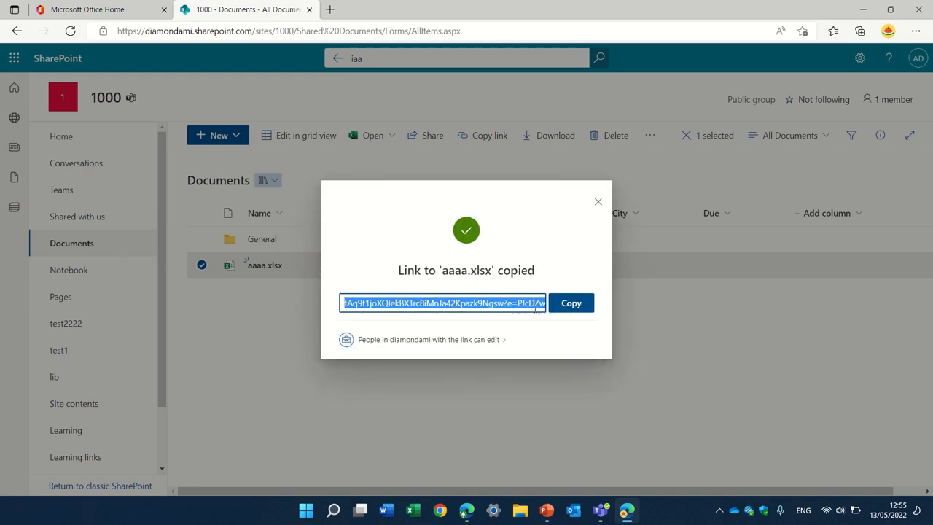
click(598, 202)
Return to the test1 list, cancel the new item form, and reload with F5
click(72, 357)
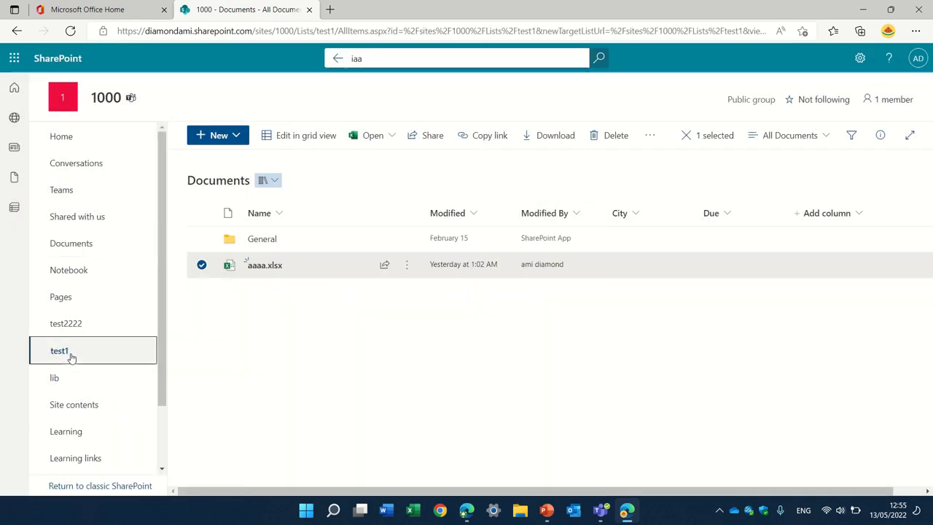
click(215, 135)
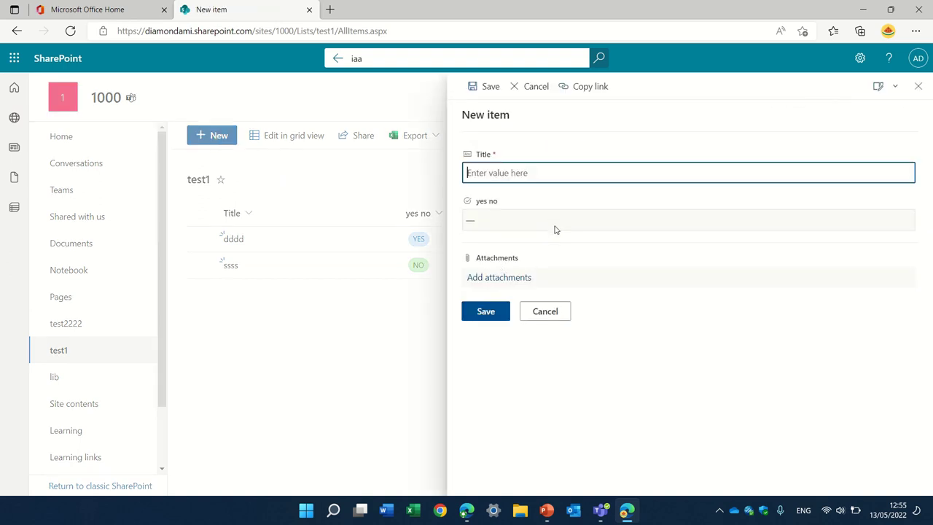
click(920, 86)
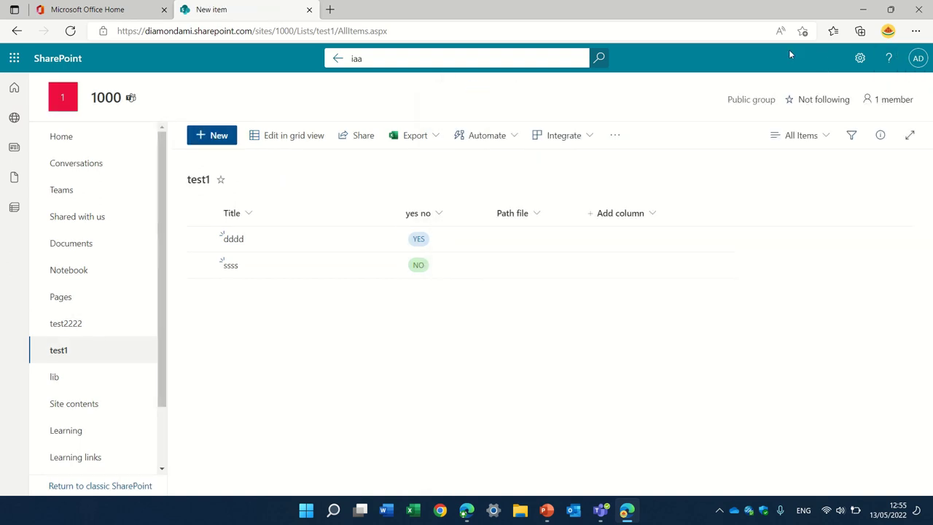
key(F5)
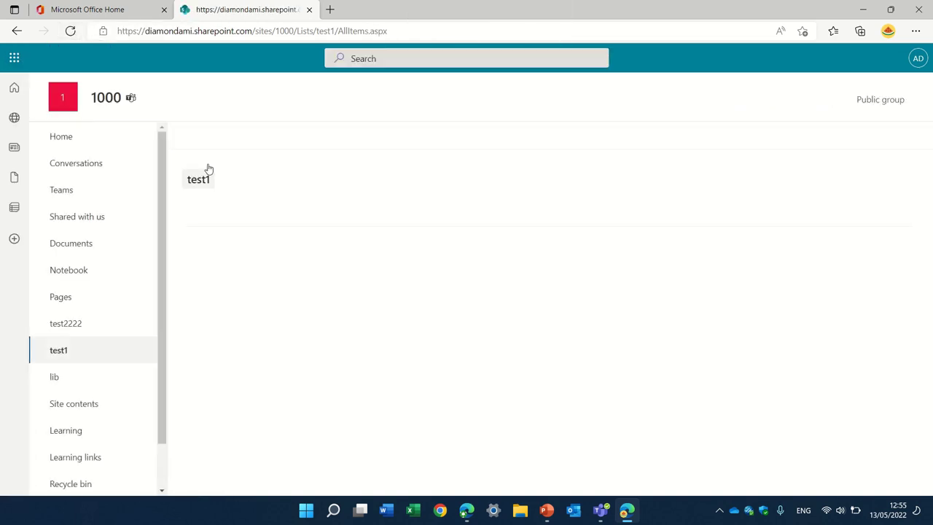
Start a new test1 item with the copied aaaa.xlsx link as Path file, display text link
click(214, 138)
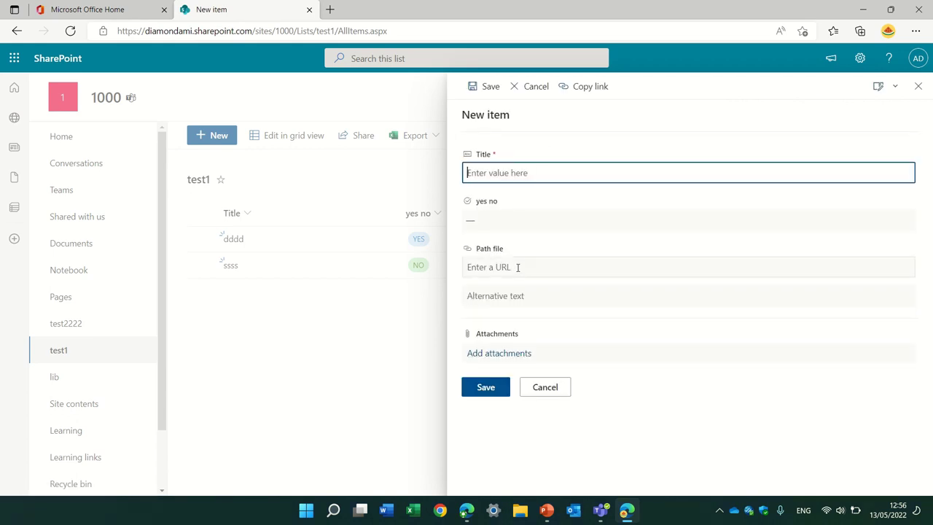
click(519, 270)
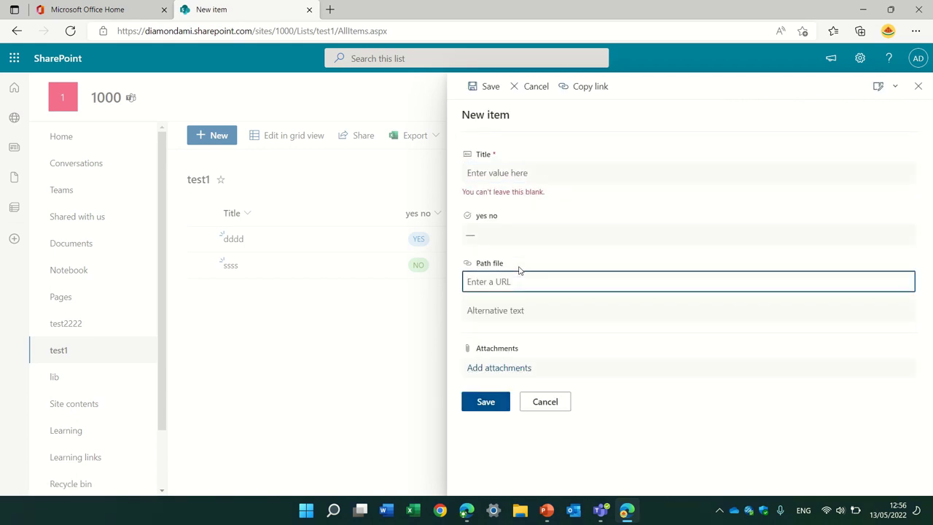
key(ctrl+v)
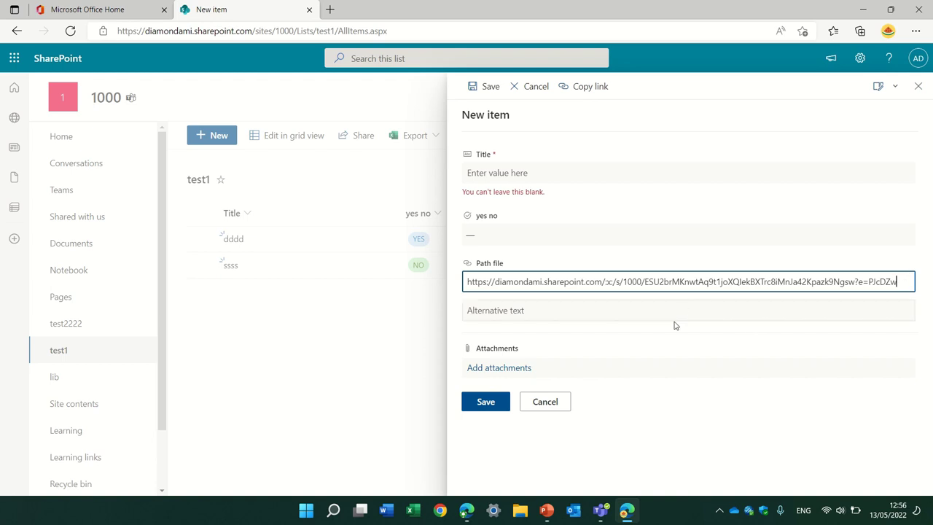
click(523, 311)
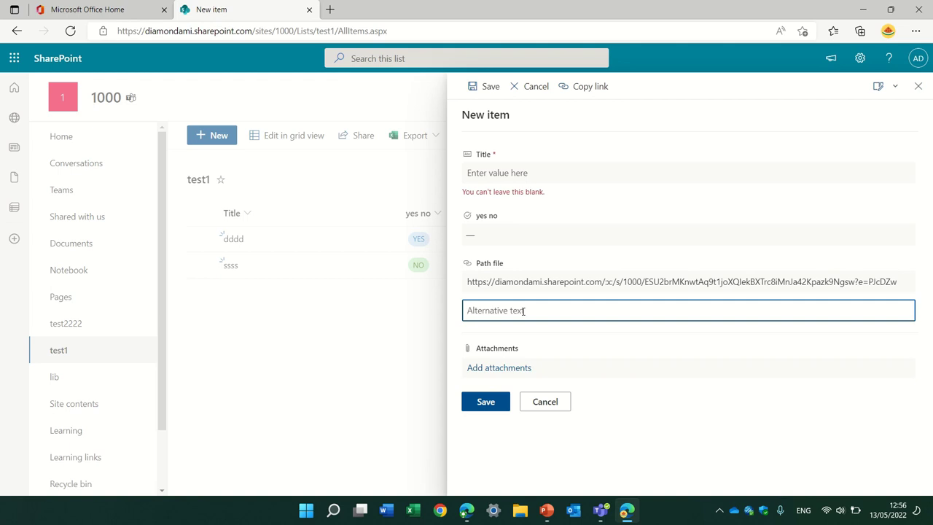
text(tes)
key(BackSpace)
text(link)
Enter sddsd as the item's Title and save it
click(487, 402)
text(so)
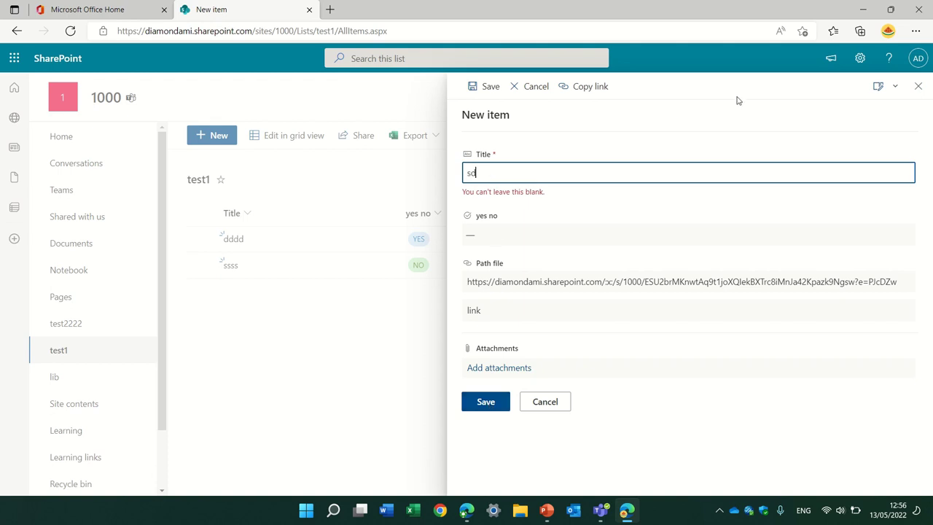
text(dsd)
click(479, 408)
Save the sddsd item, follow its link to aaaa.xlsx in Excel, and close the workbook
click(485, 389)
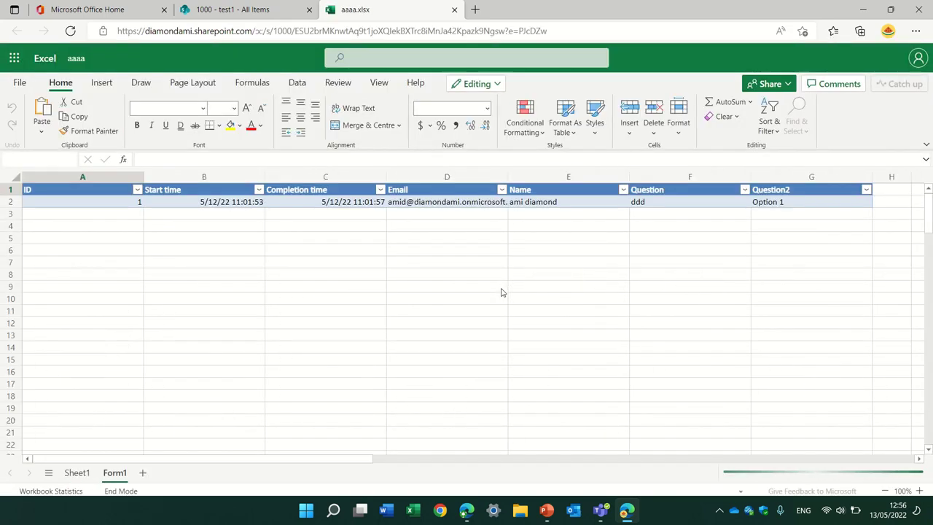
mouse_move(456, 16)
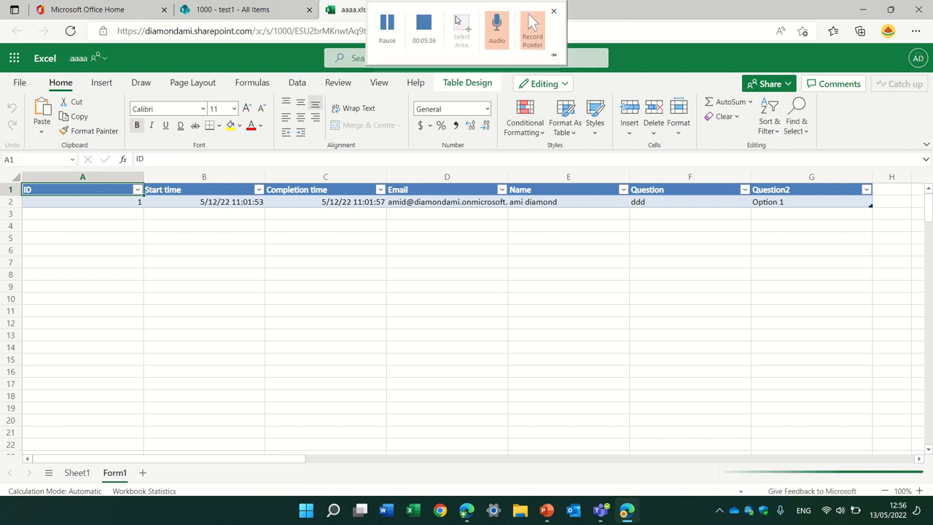
click(382, 323)
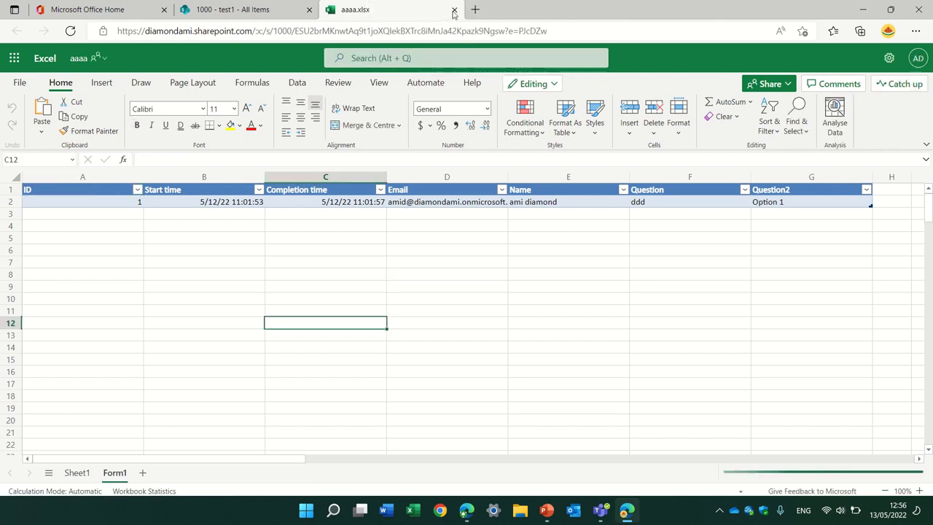
click(453, 10)
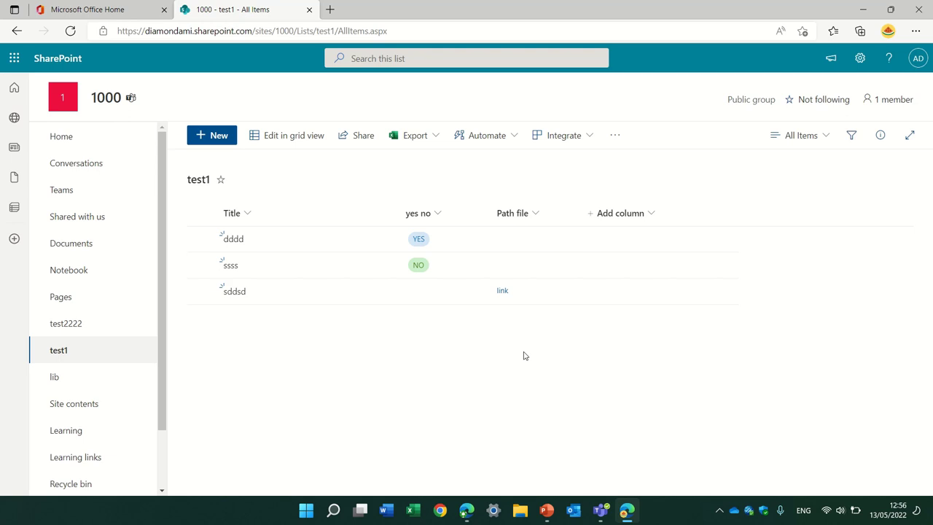
In the Documents library, start a new Choice column named status1
click(101, 250)
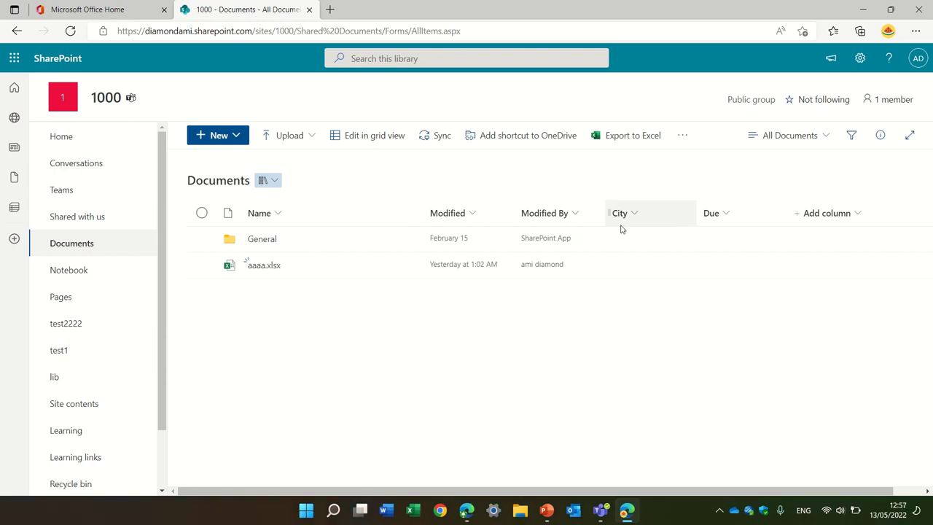
click(838, 215)
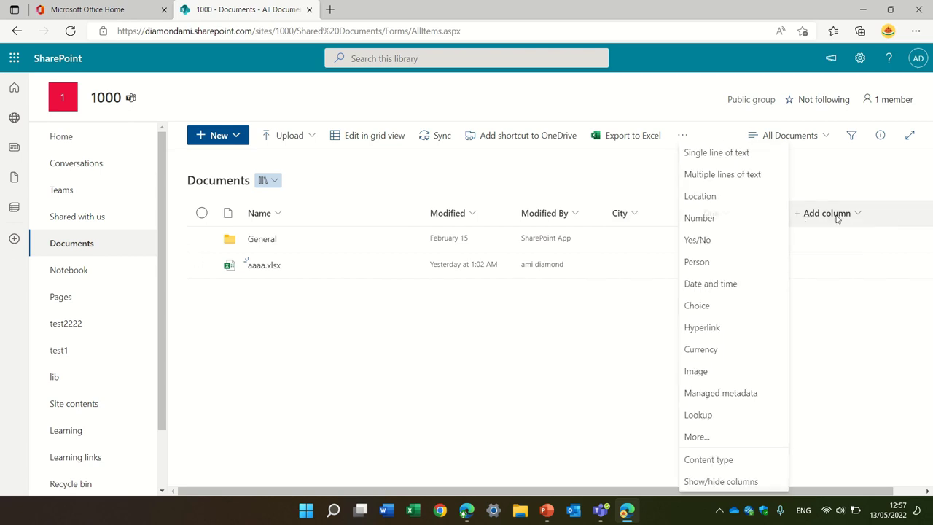
click(727, 308)
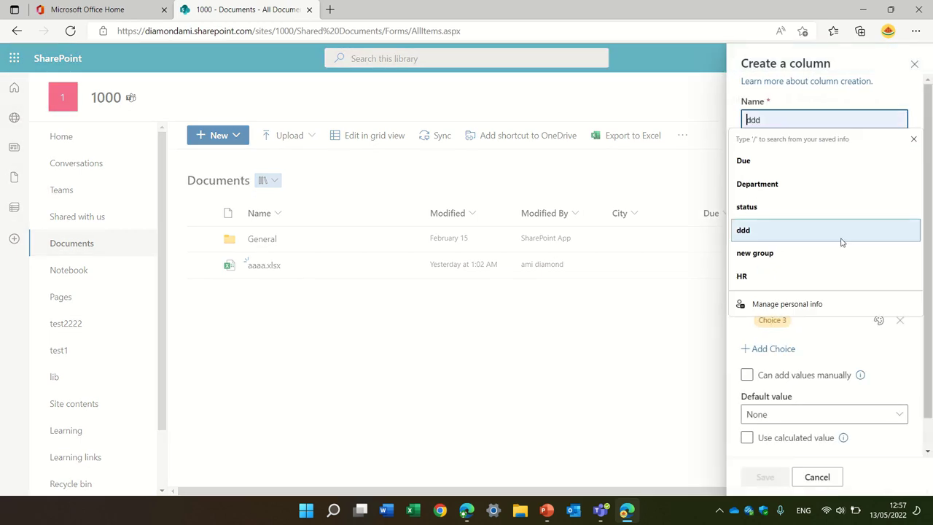
text(statu)
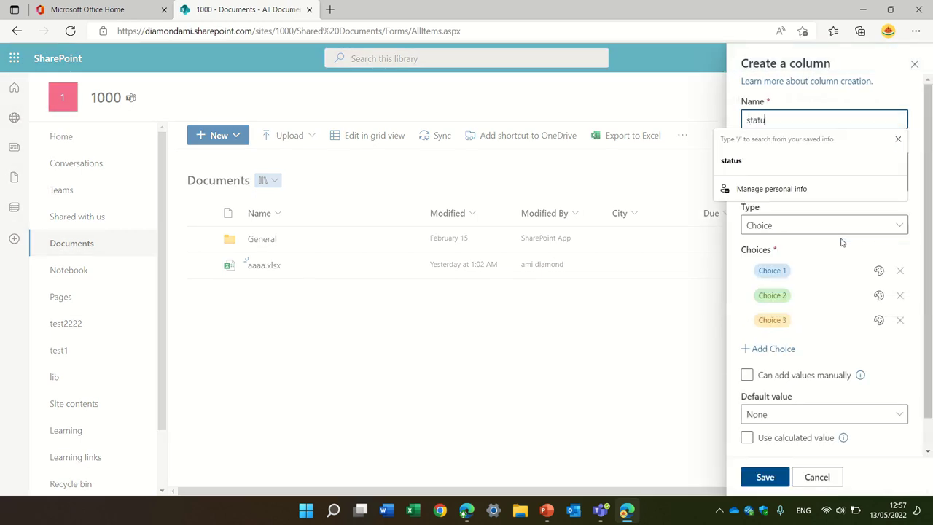
text(s1)
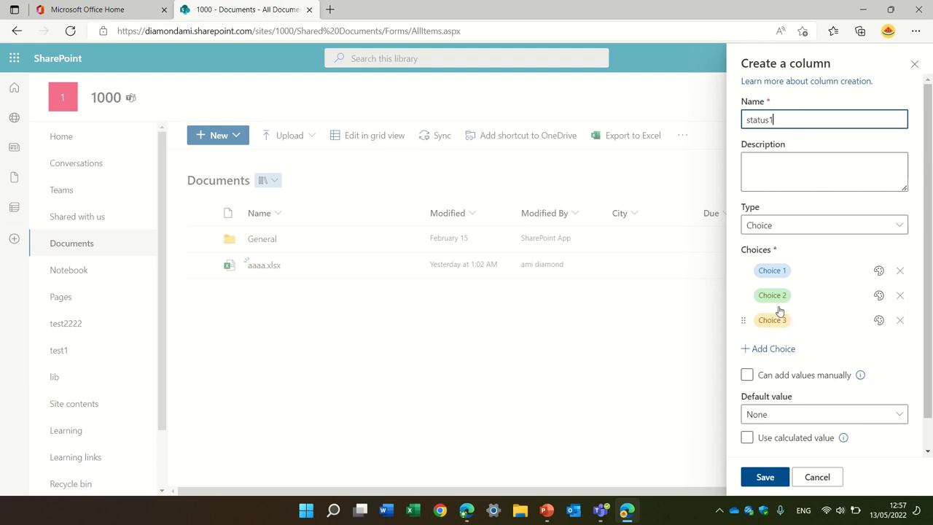
Set the choices to new and old and remove the third choice
click(775, 274)
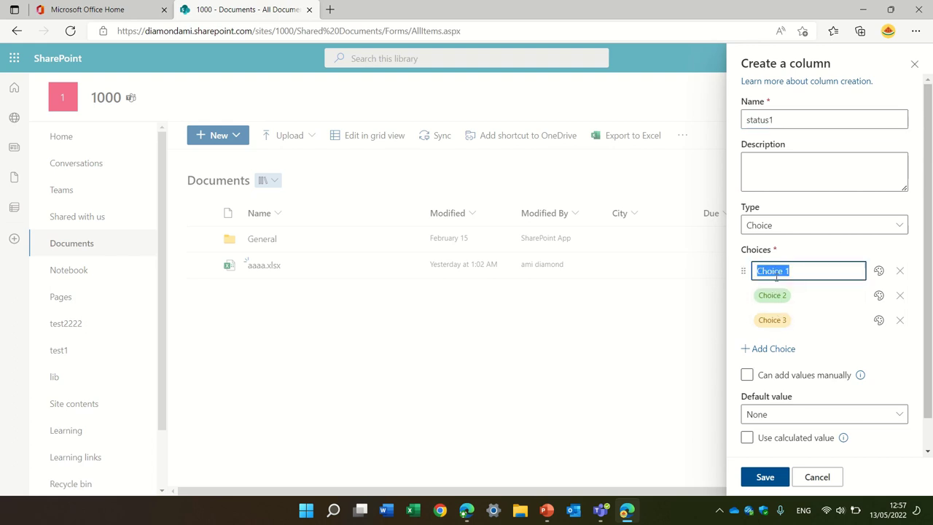
text(new)
click(771, 295)
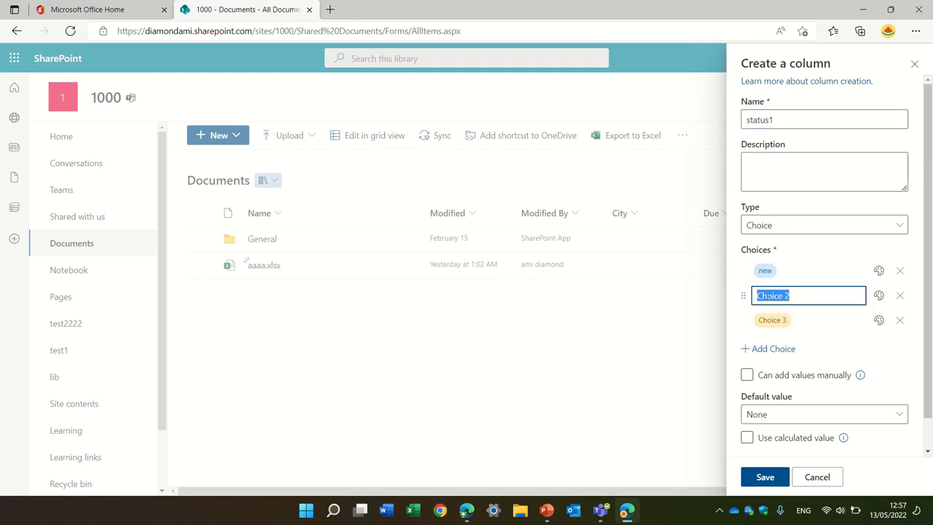
text(old)
key(Return)
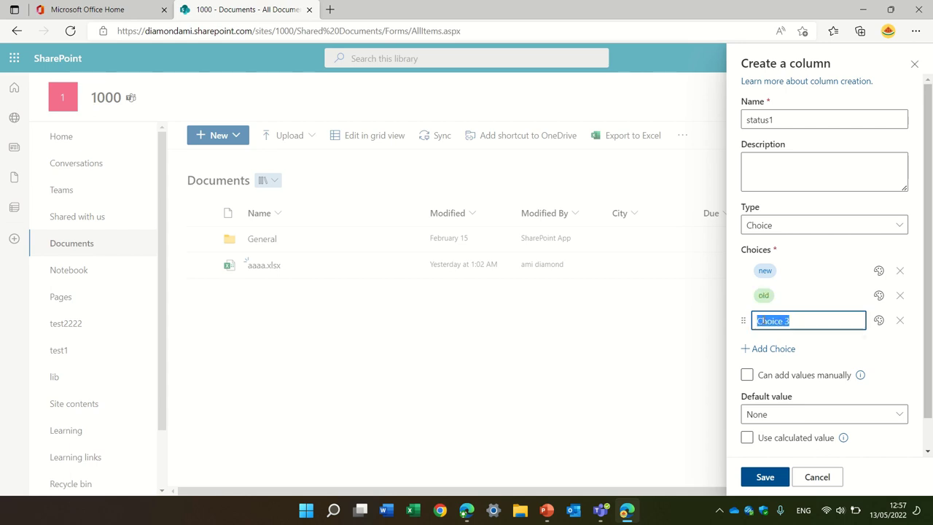
click(899, 321)
Save the status1 column and set aaaa.xlsx's status1 to new in its details pane
click(771, 481)
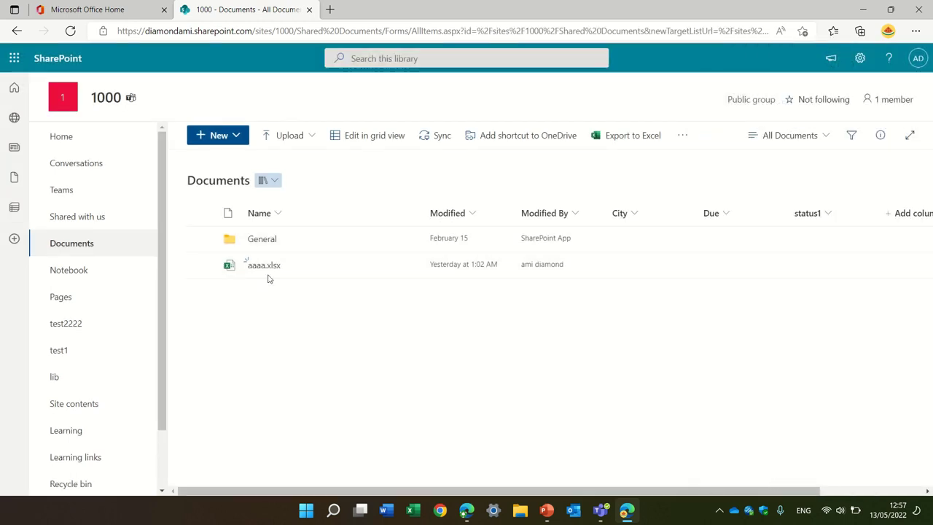
click(201, 265)
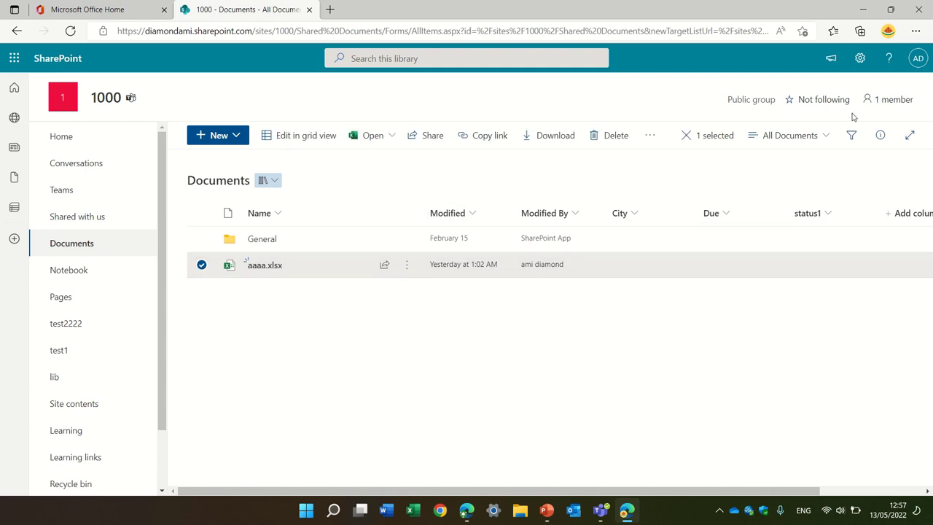
click(879, 135)
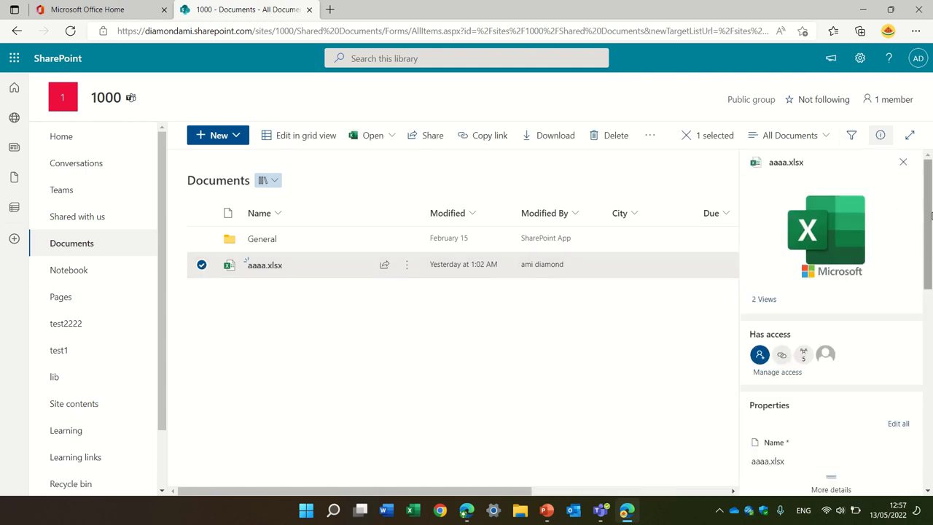
drag(930, 215, 930, 317)
click(801, 354)
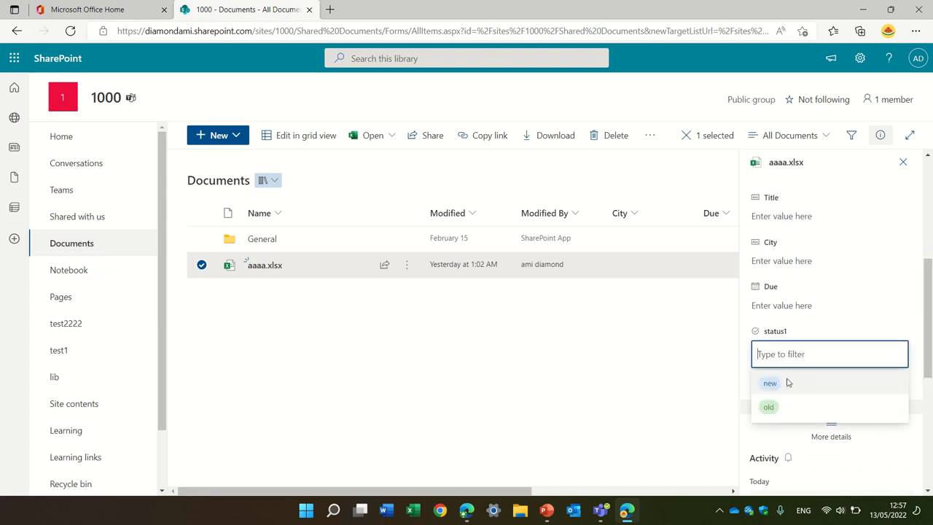
click(770, 382)
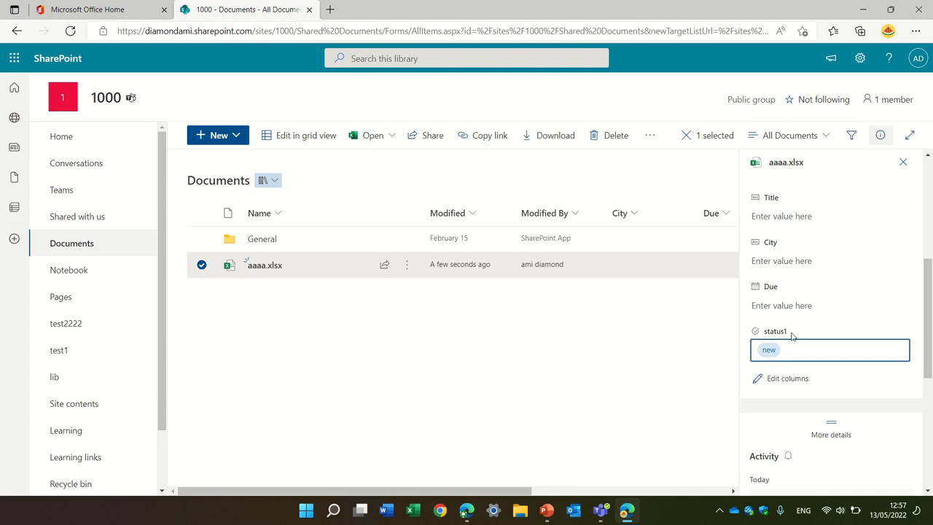
click(902, 162)
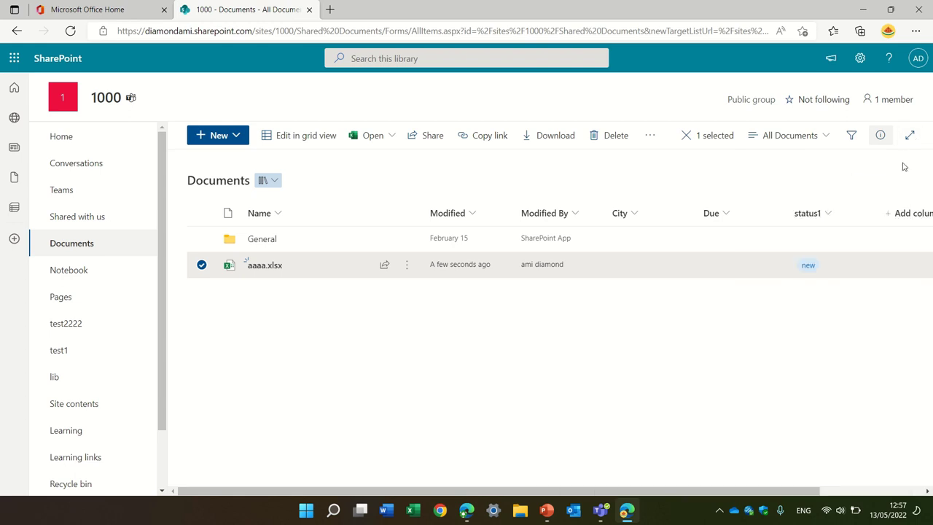
Edit the status1 column to require that it contains information, and save
click(828, 215)
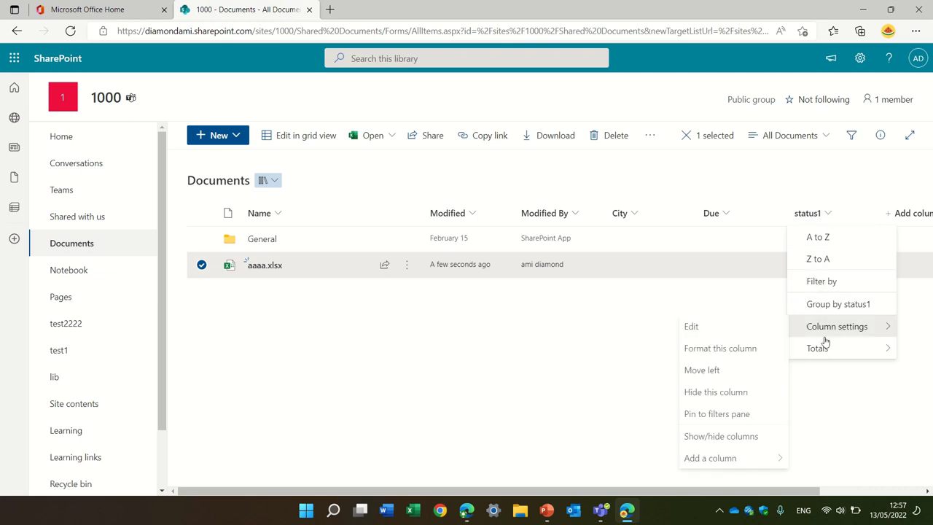
mouse_move(826, 349)
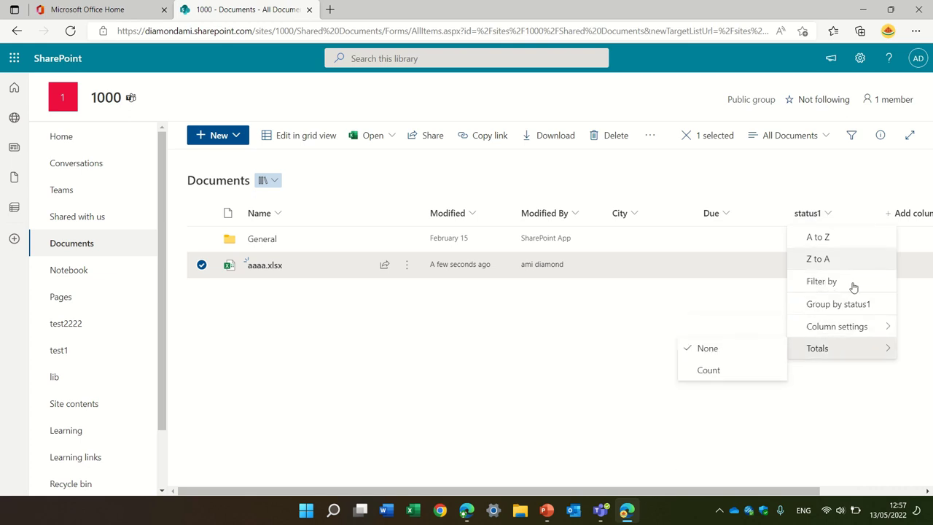
mouse_move(853, 329)
click(758, 333)
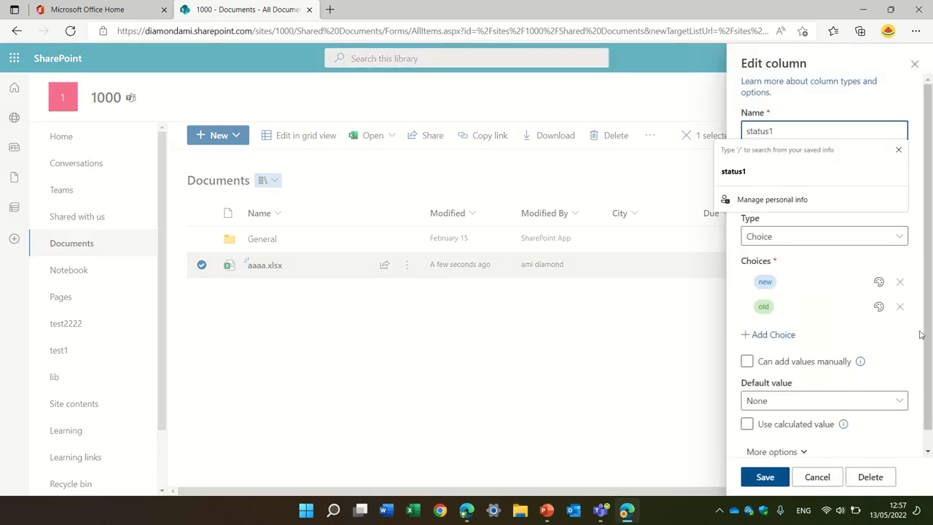
scroll(924, 329, down, 1)
click(805, 433)
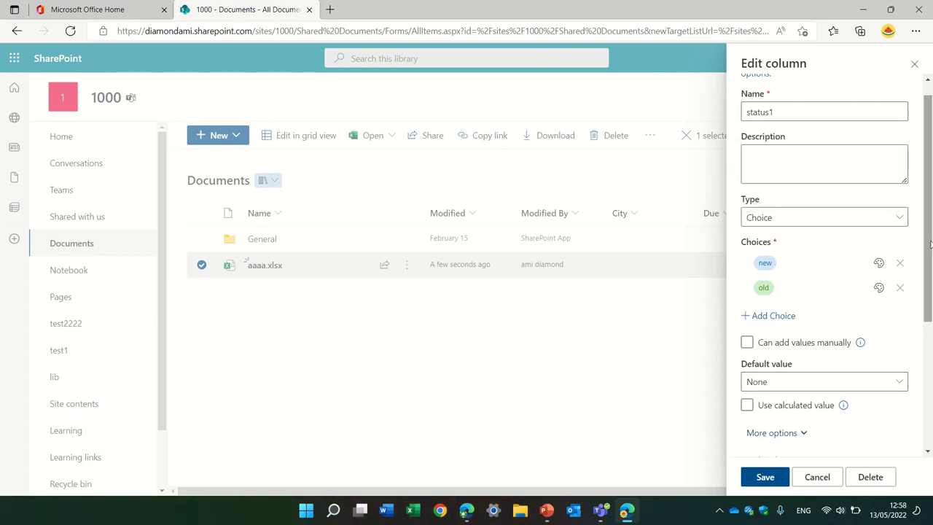
scroll(924, 306, down, 3)
scroll(924, 335, down, 1)
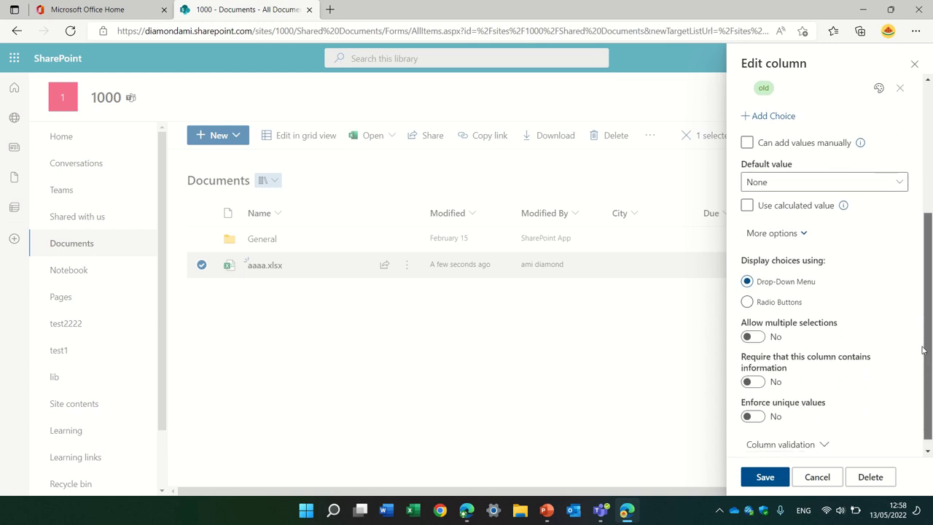
click(754, 375)
click(765, 477)
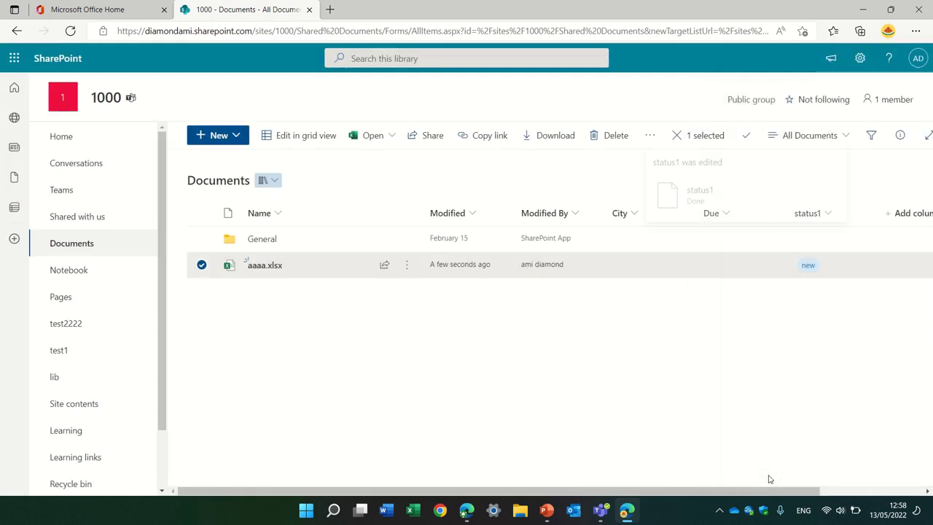
Leave grid view, upload a_8597_1.pdf from Downloads to Documents, and close its details pane
click(302, 141)
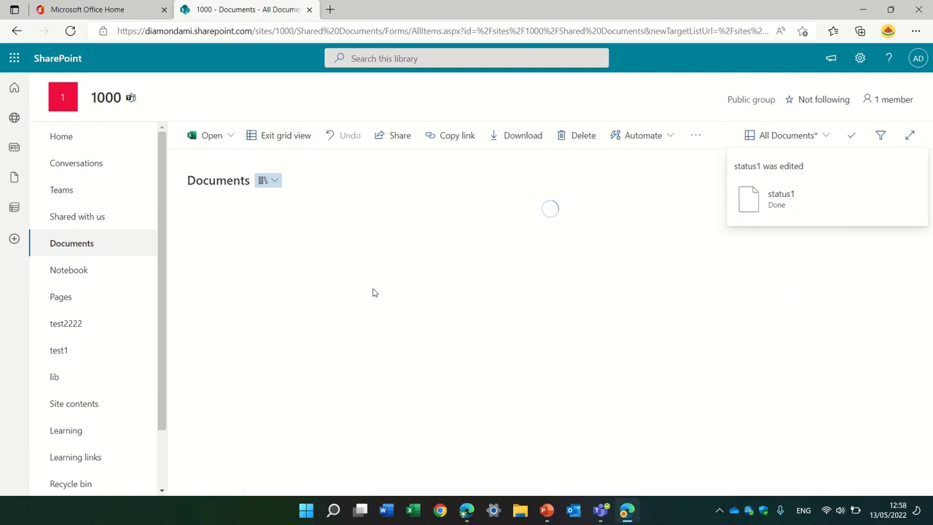
click(284, 135)
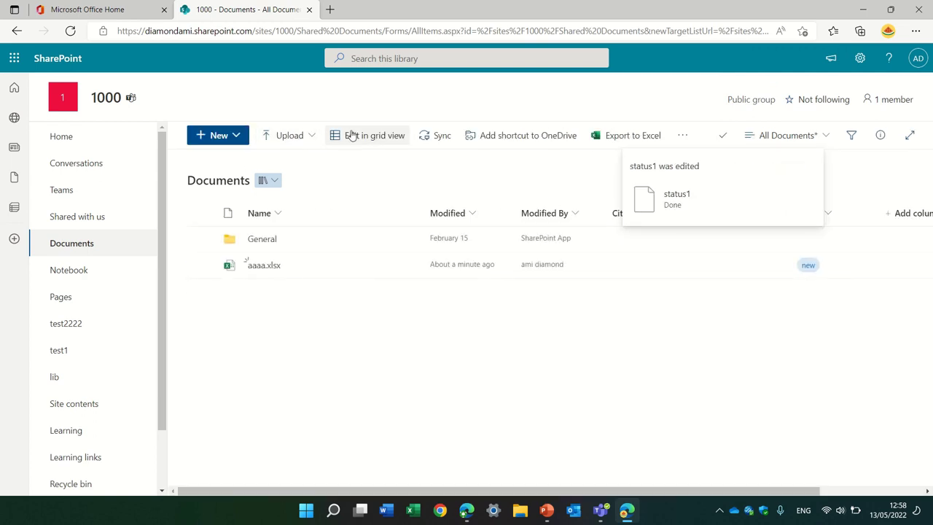
click(308, 139)
click(295, 161)
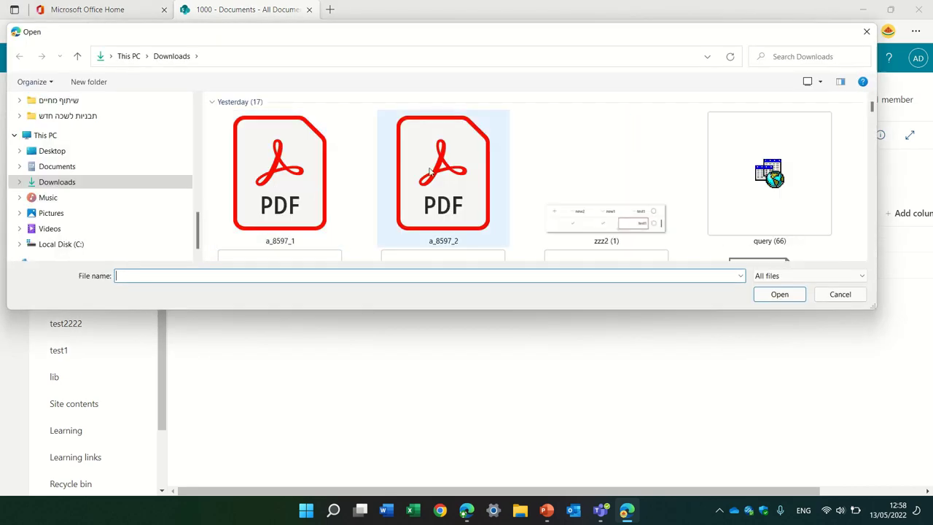
double_click(312, 184)
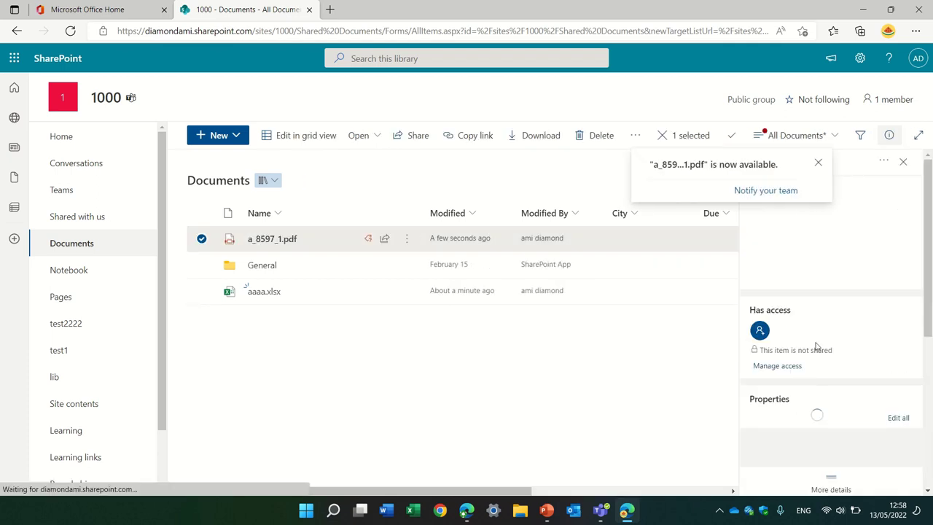
click(903, 162)
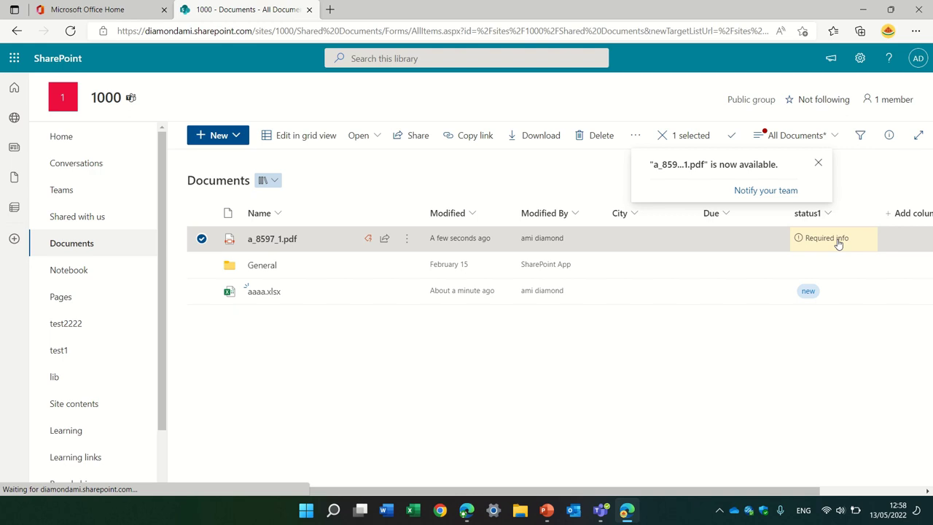
click(708, 390)
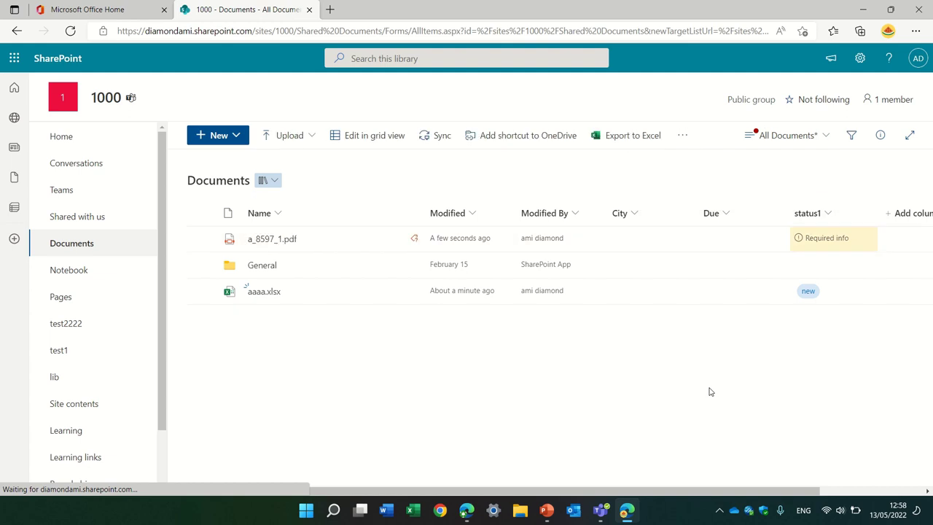